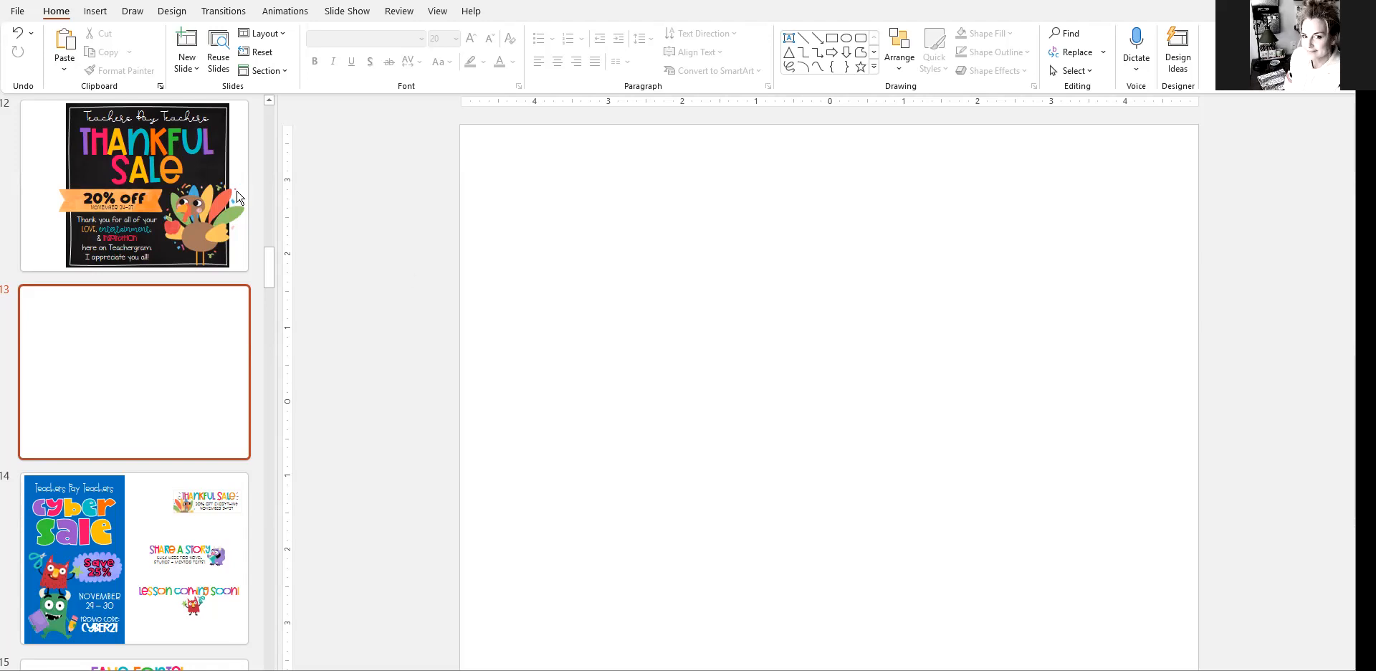
Insert the picture silly_monsters-get_schooled_gs-10 from the Silly Monsters folder and place it in the upper-left area of the blank slide
left_click(96, 12)
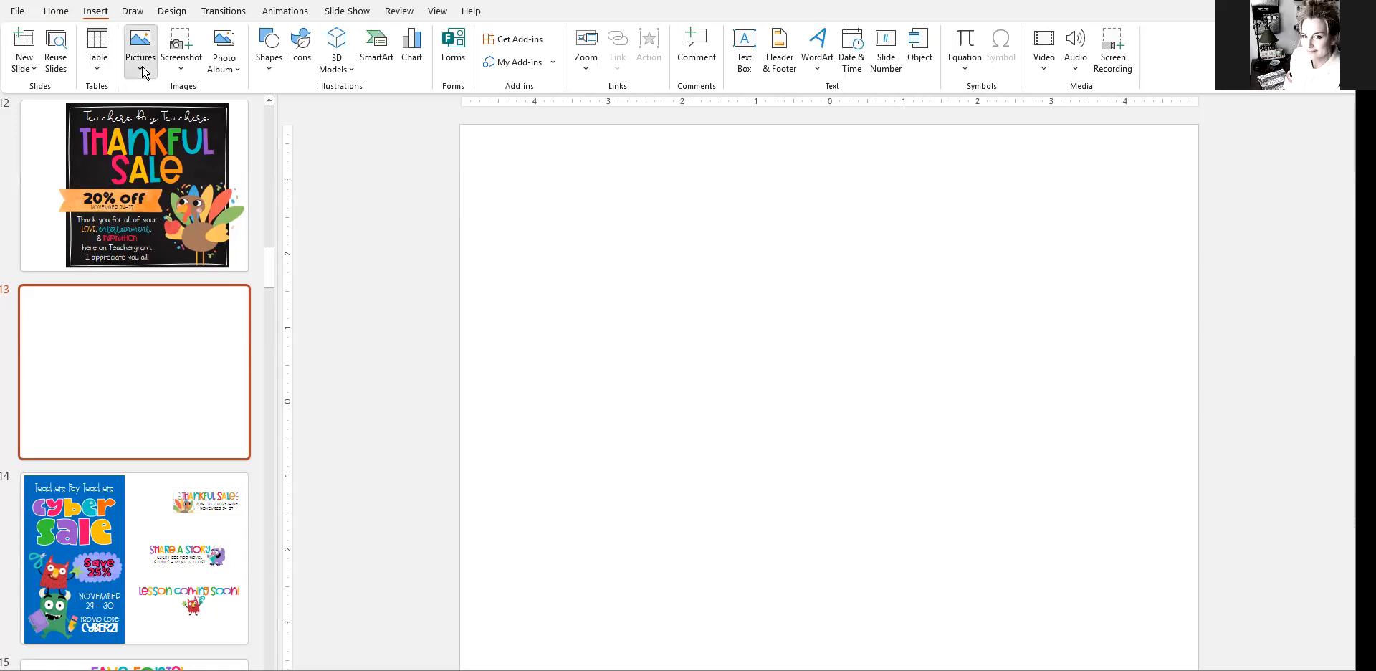
left_click(143, 71)
left_click(160, 107)
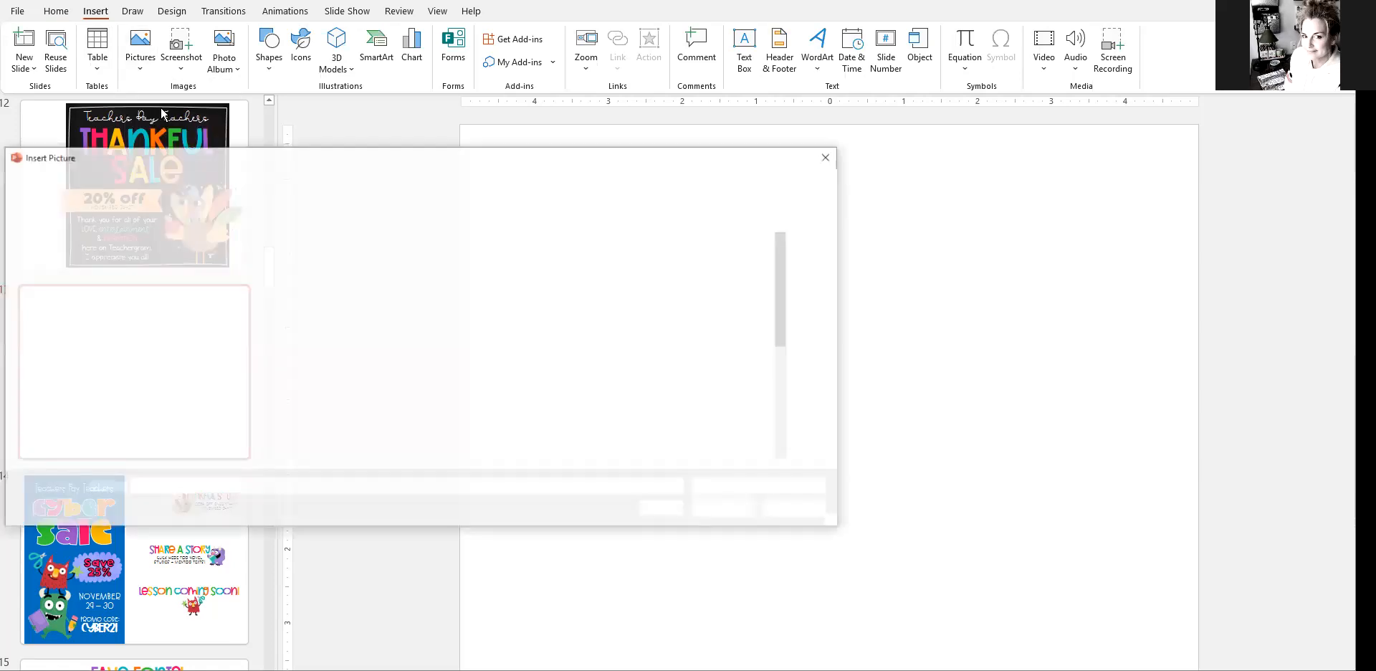
left_click(566, 355)
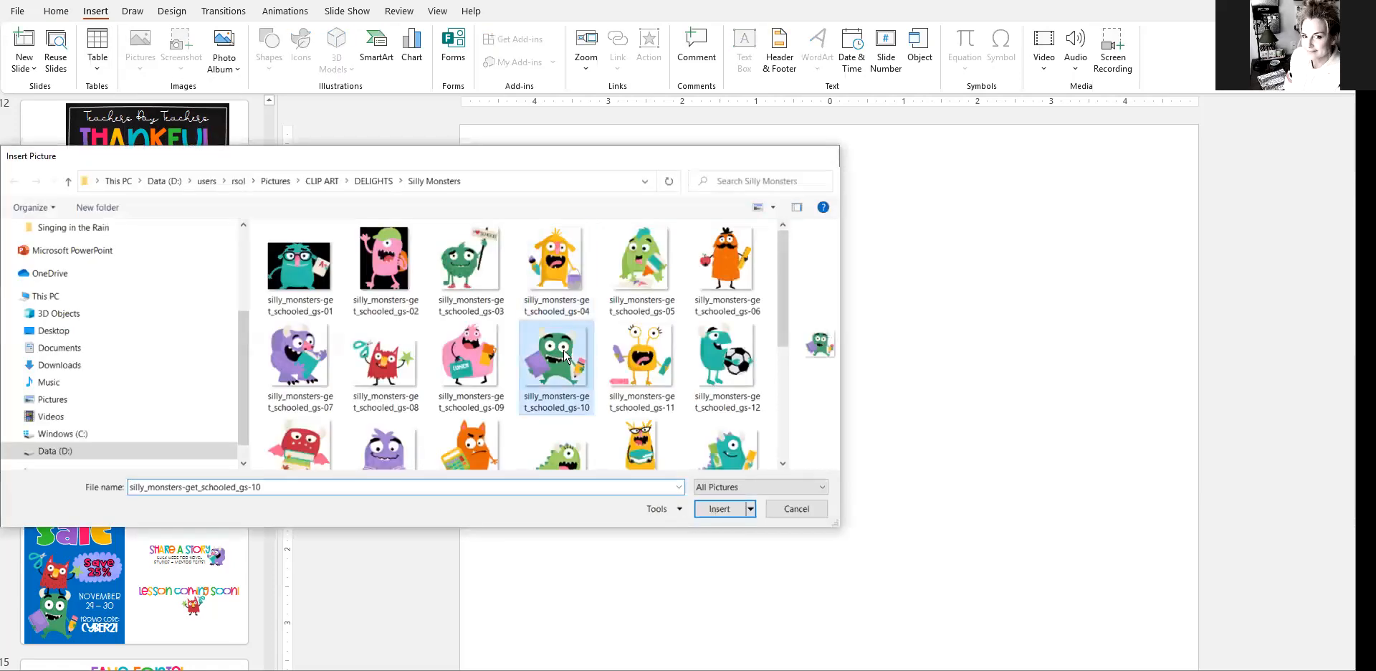
double_click(566, 355)
left_click_drag(954, 521, 634, 250)
left_click(708, 294)
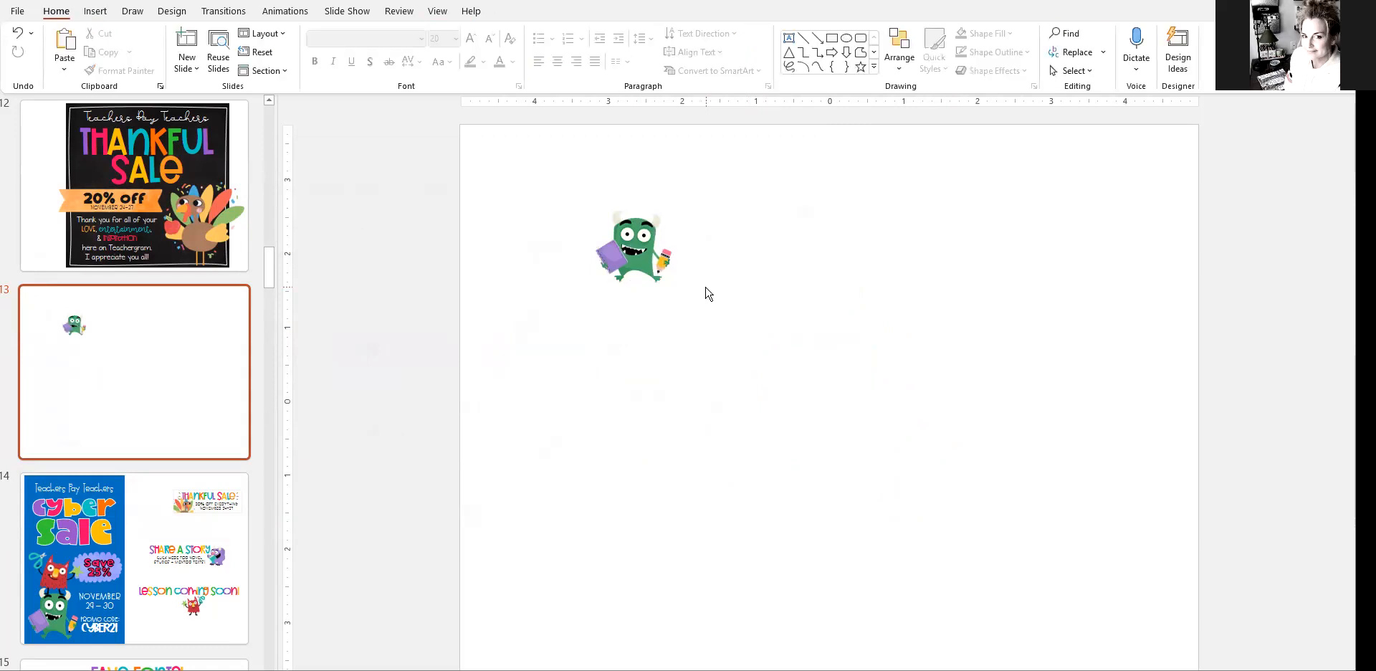
Add a text box reading "Wow!" directly beside the green monster's head
left_click(96, 12)
left_click(744, 50)
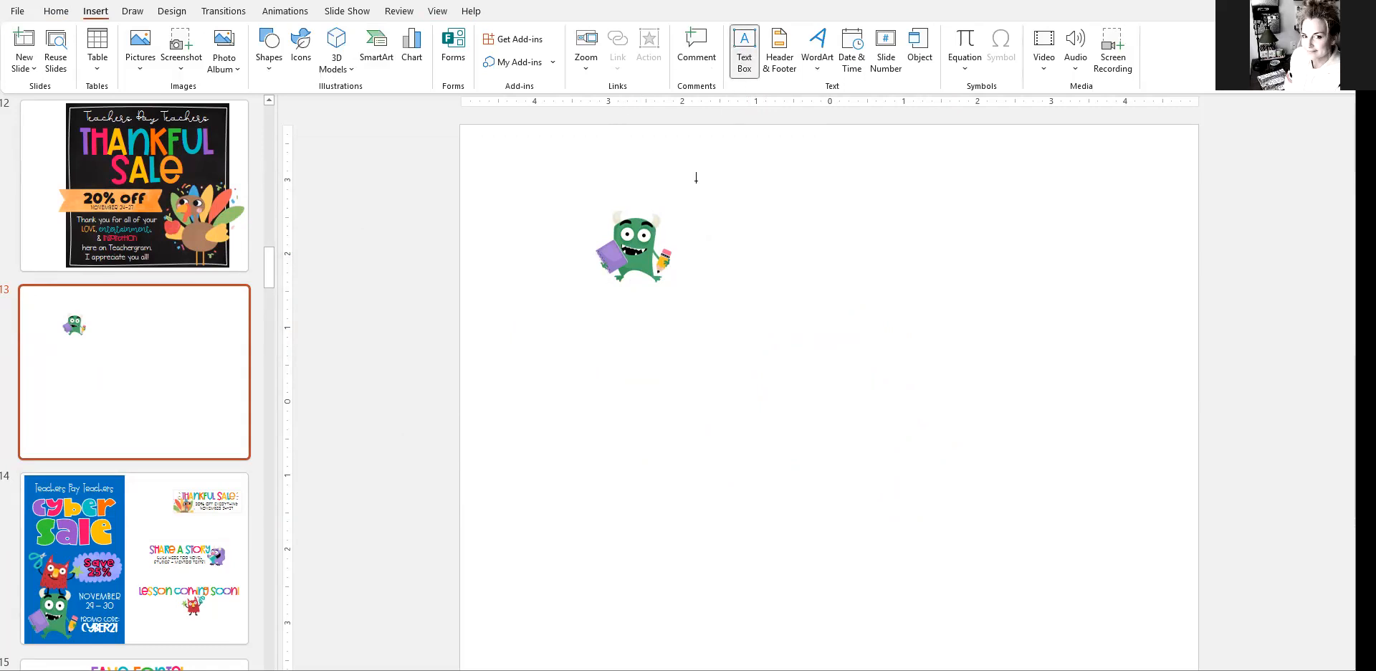
left_click_drag(662, 222, 737, 258)
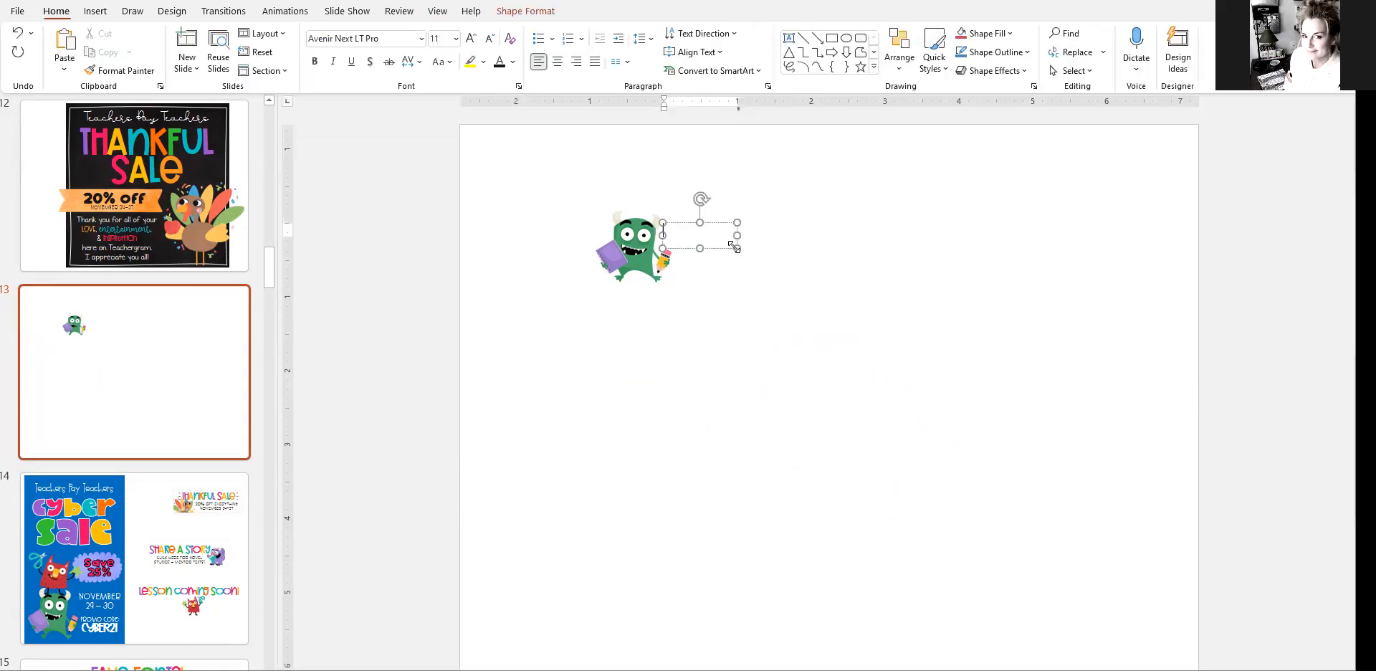
type("Wow!")
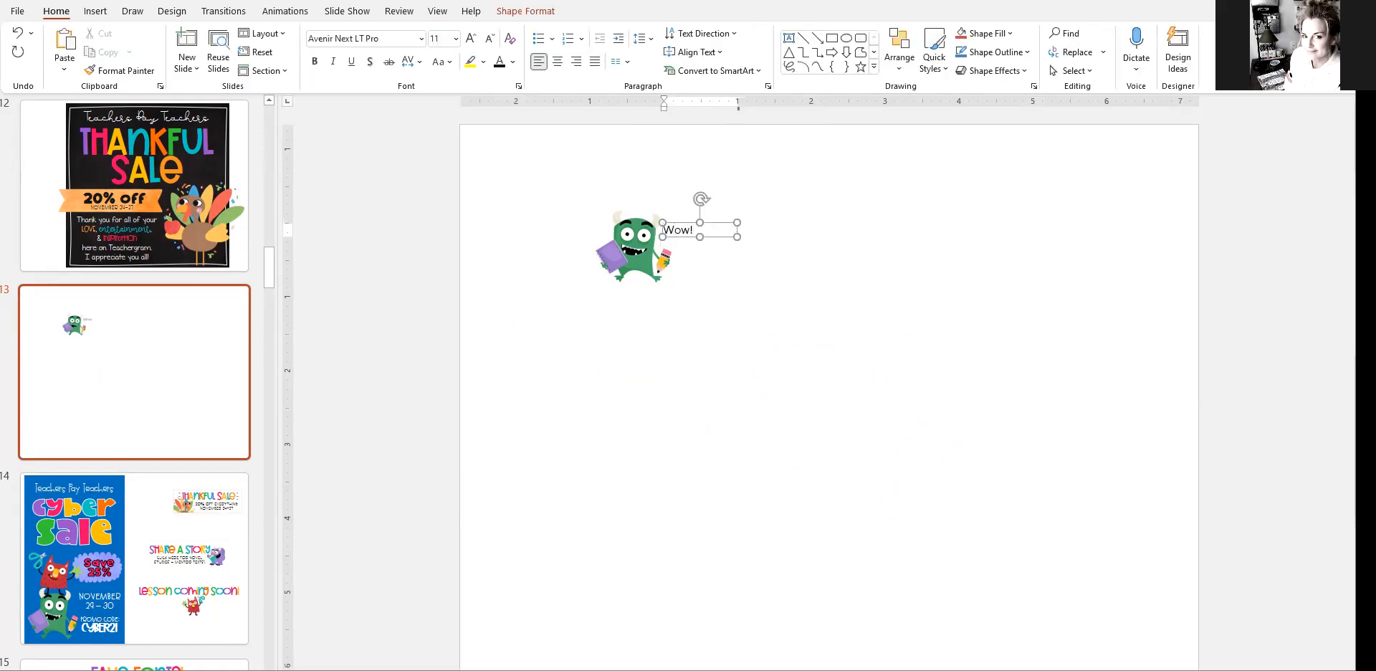
left_click(830, 286)
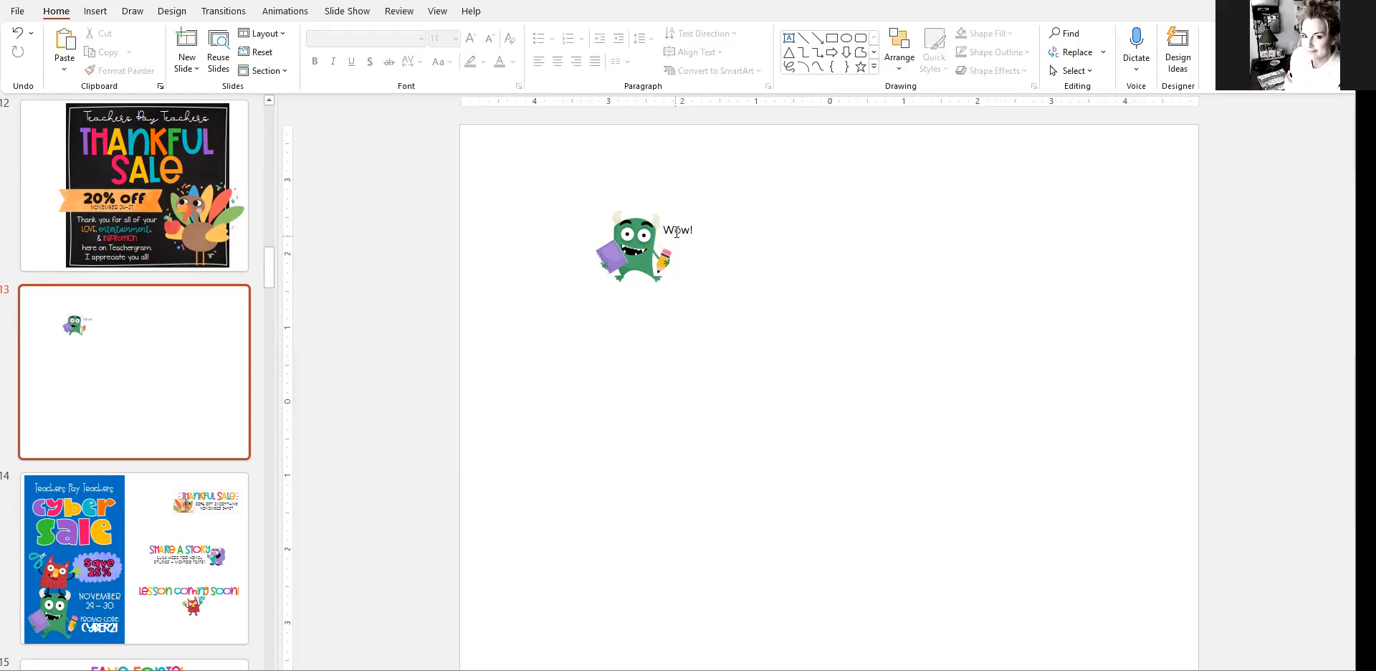
Format the "Wow!" text at size 18 in the MJSpillTheTea font
left_click(671, 230)
left_click_drag(664, 230, 693, 230)
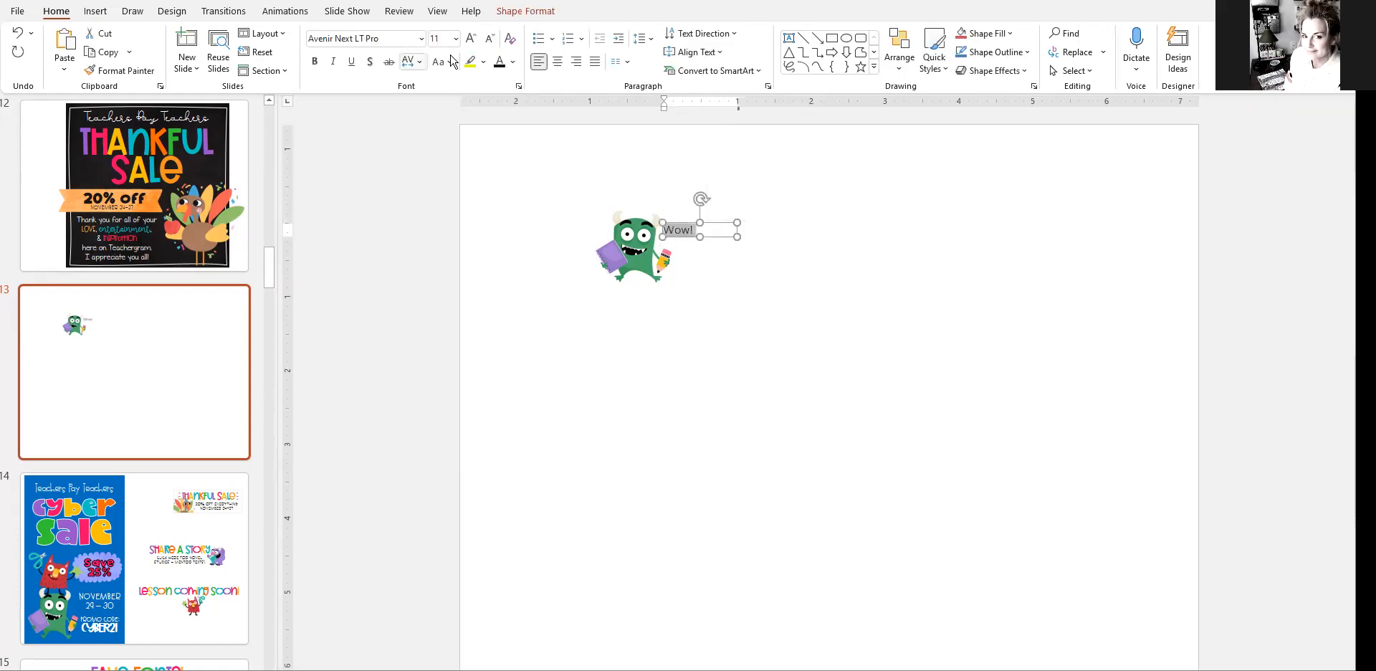
left_click(471, 38)
left_click(471, 38)
left_click(471, 38)
left_click(471, 38)
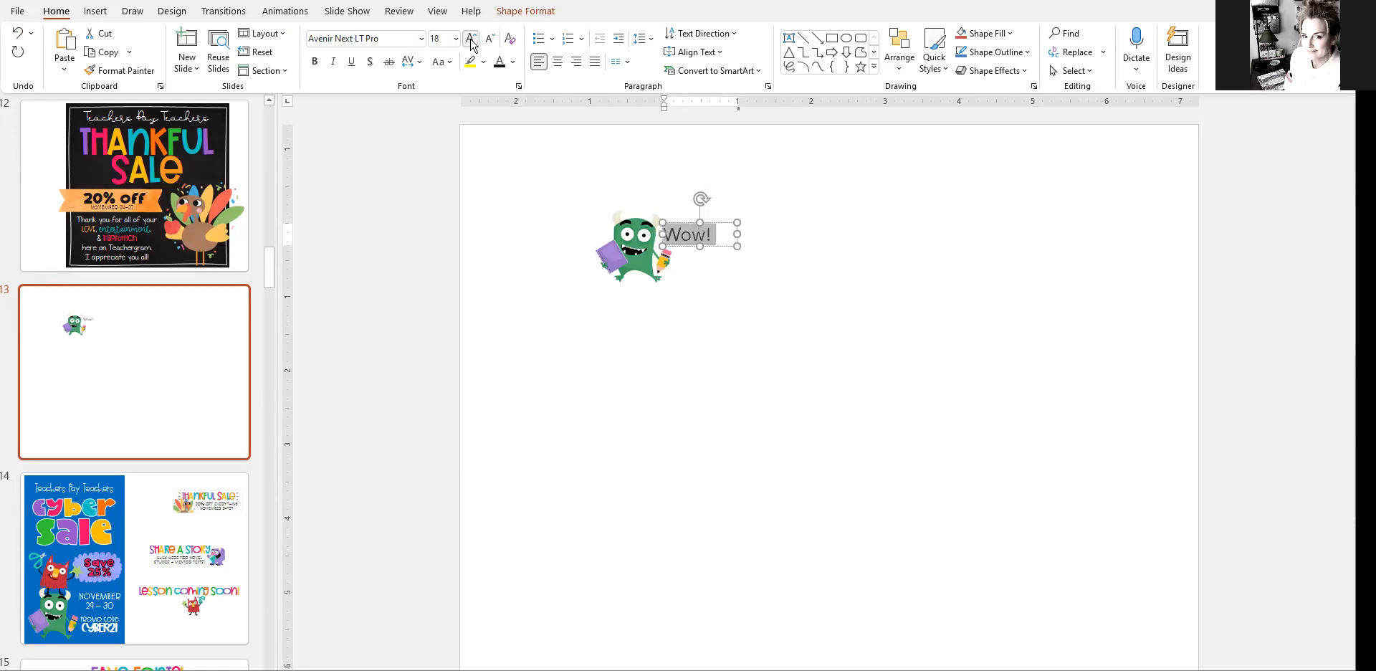
left_click(421, 39)
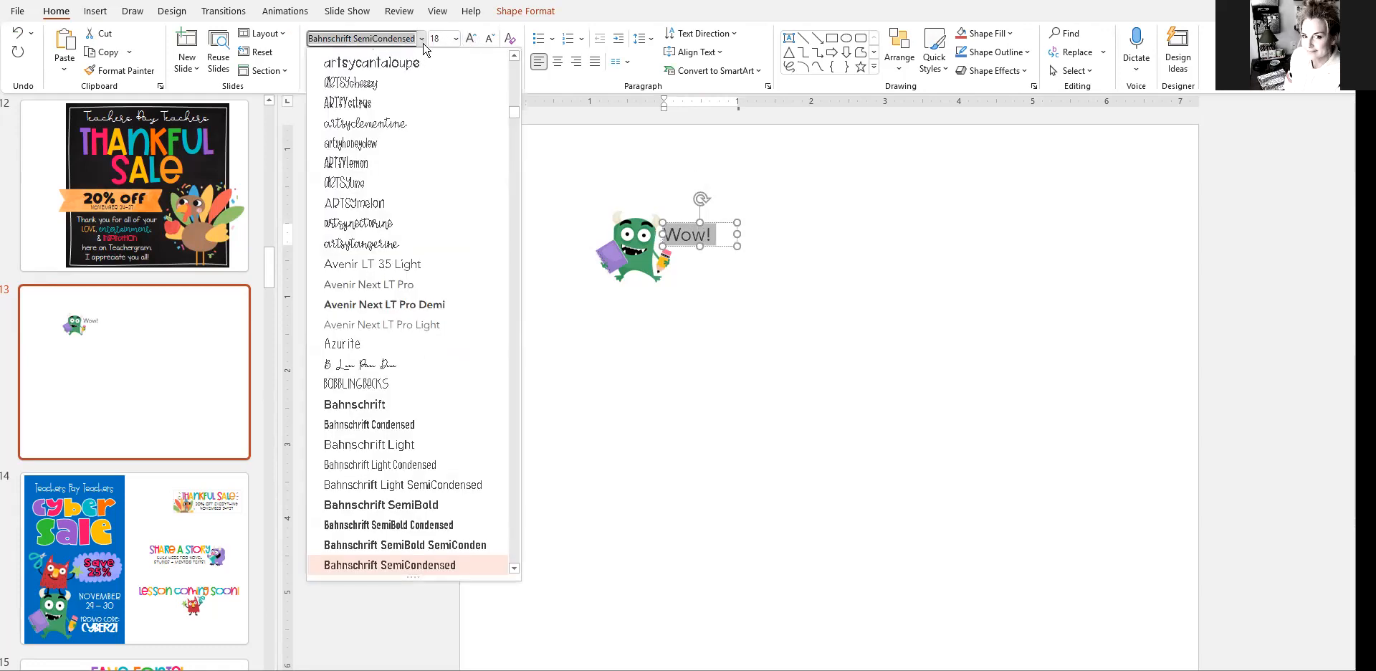
left_click_drag(520, 116, 521, 65)
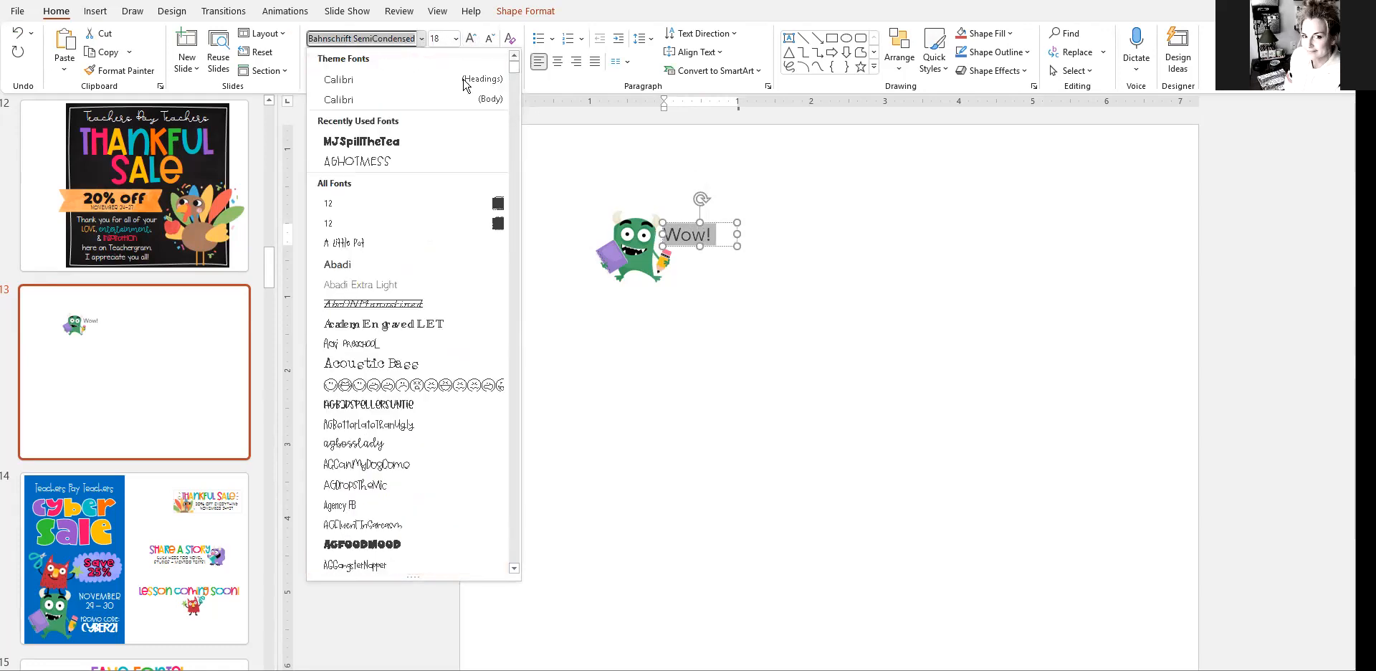
left_click(398, 142)
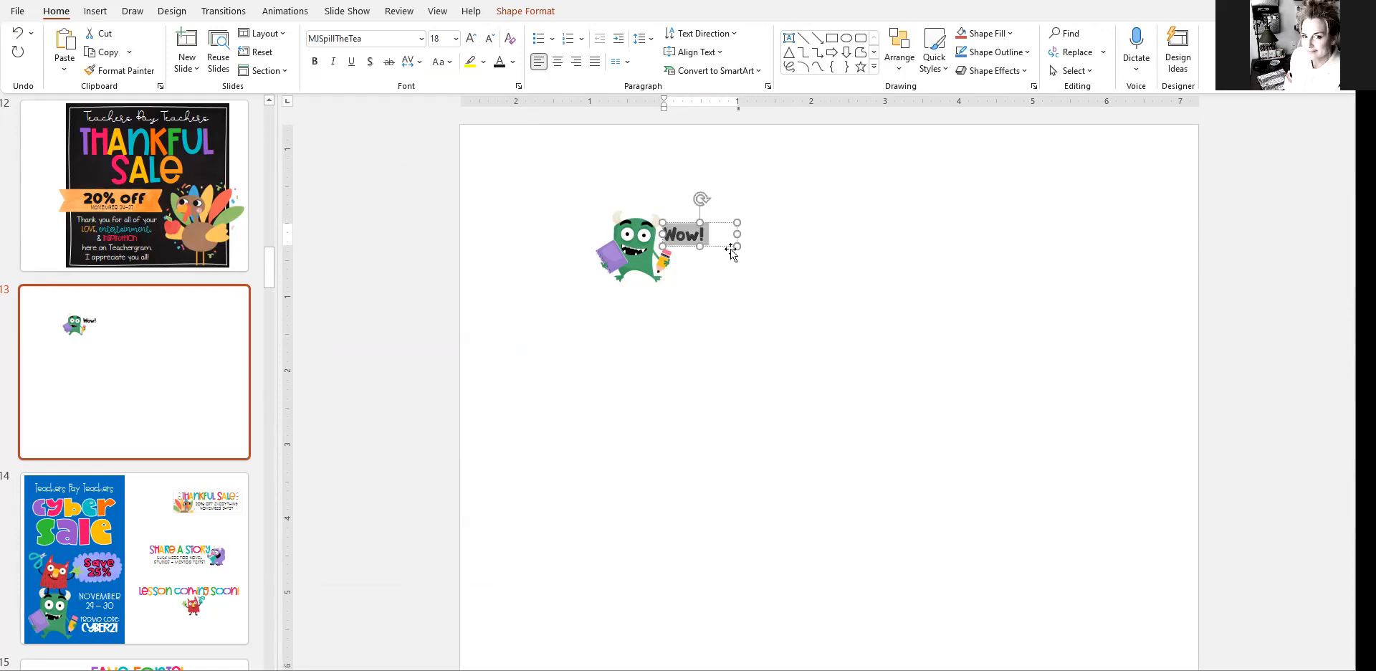
Colour the "Wow!" text with the green sampled from the monster's body using the Eyedropper
left_click(514, 63)
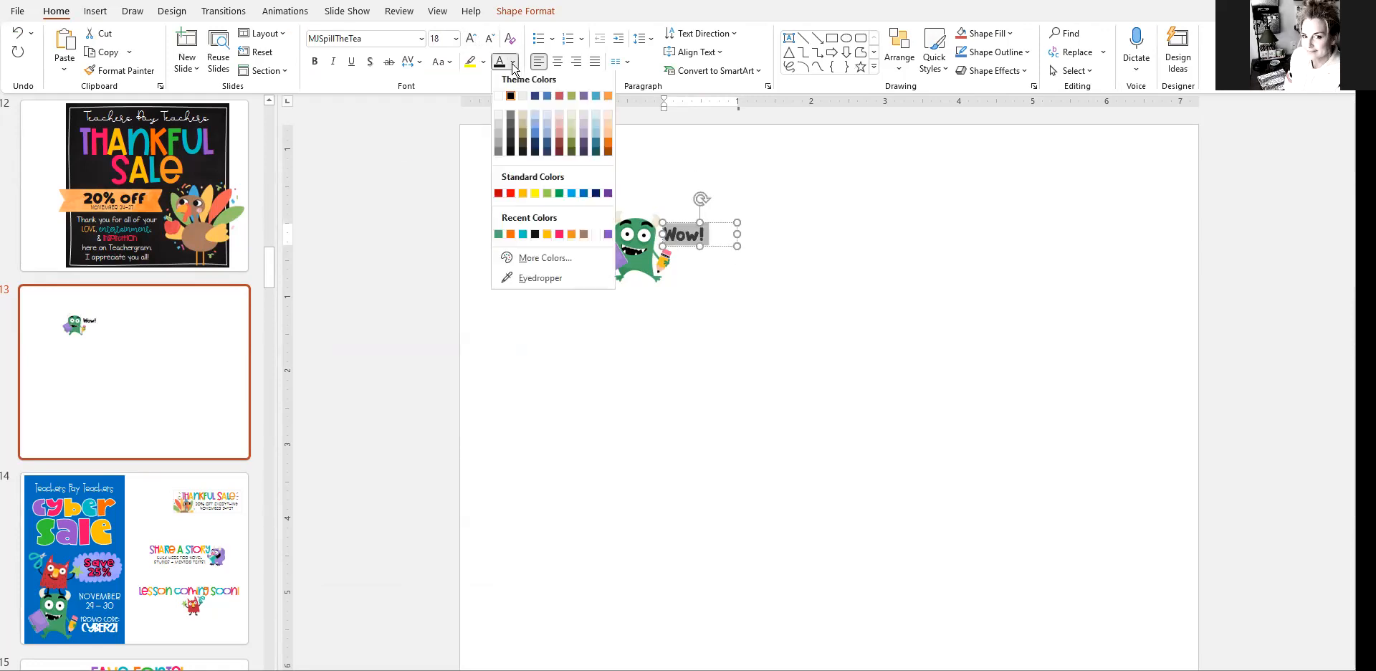
left_click(540, 281)
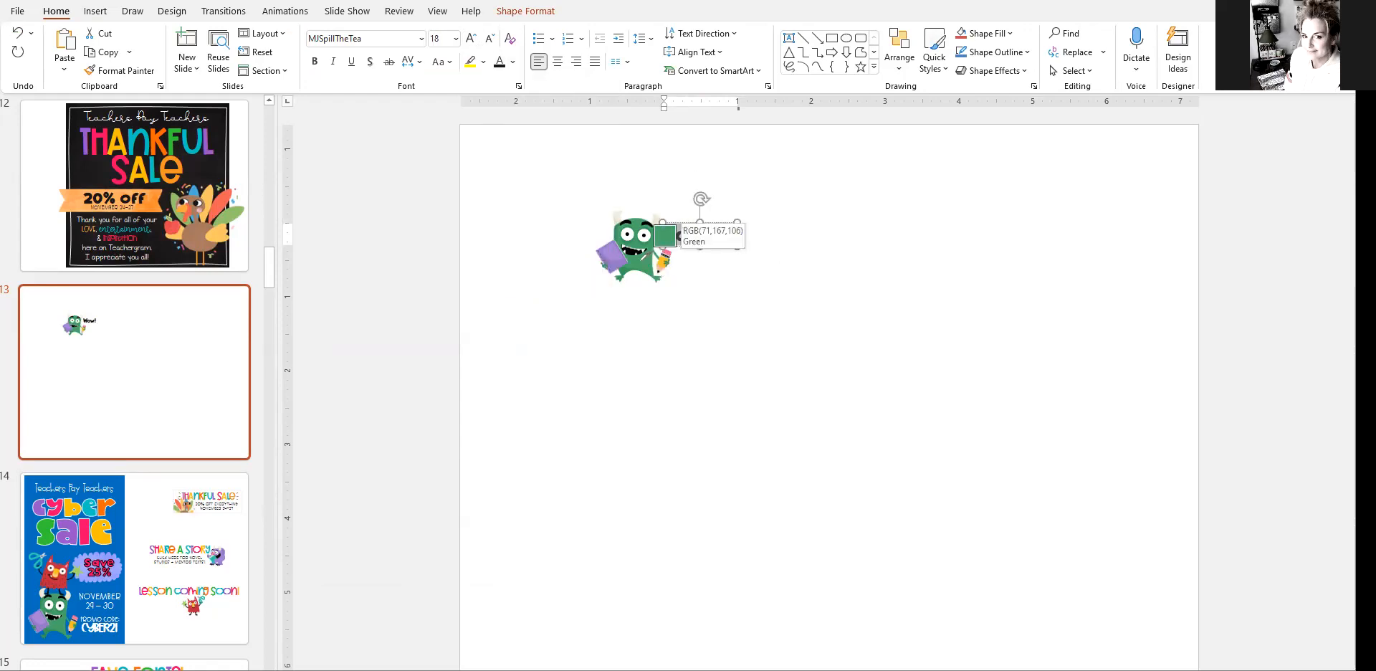
left_click(652, 247)
left_click(793, 319)
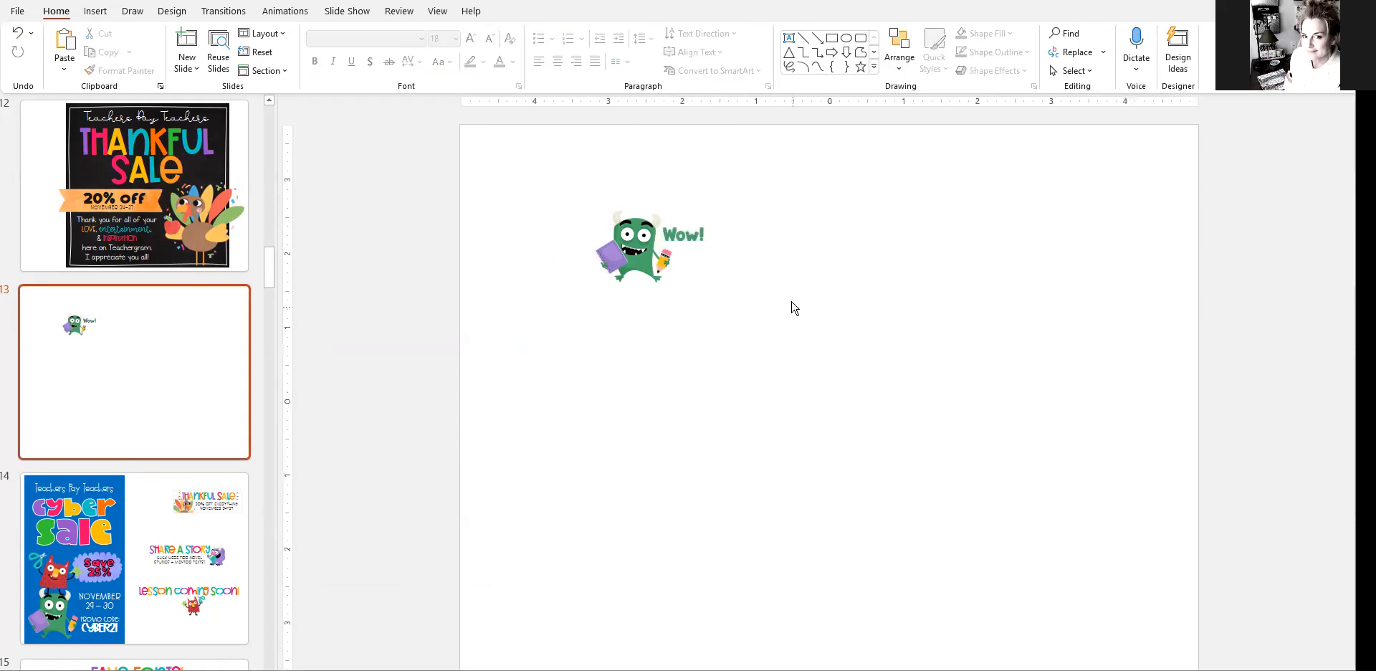
Narrow the "Wow!" text box so that it fits closely around the word
left_click(704, 241)
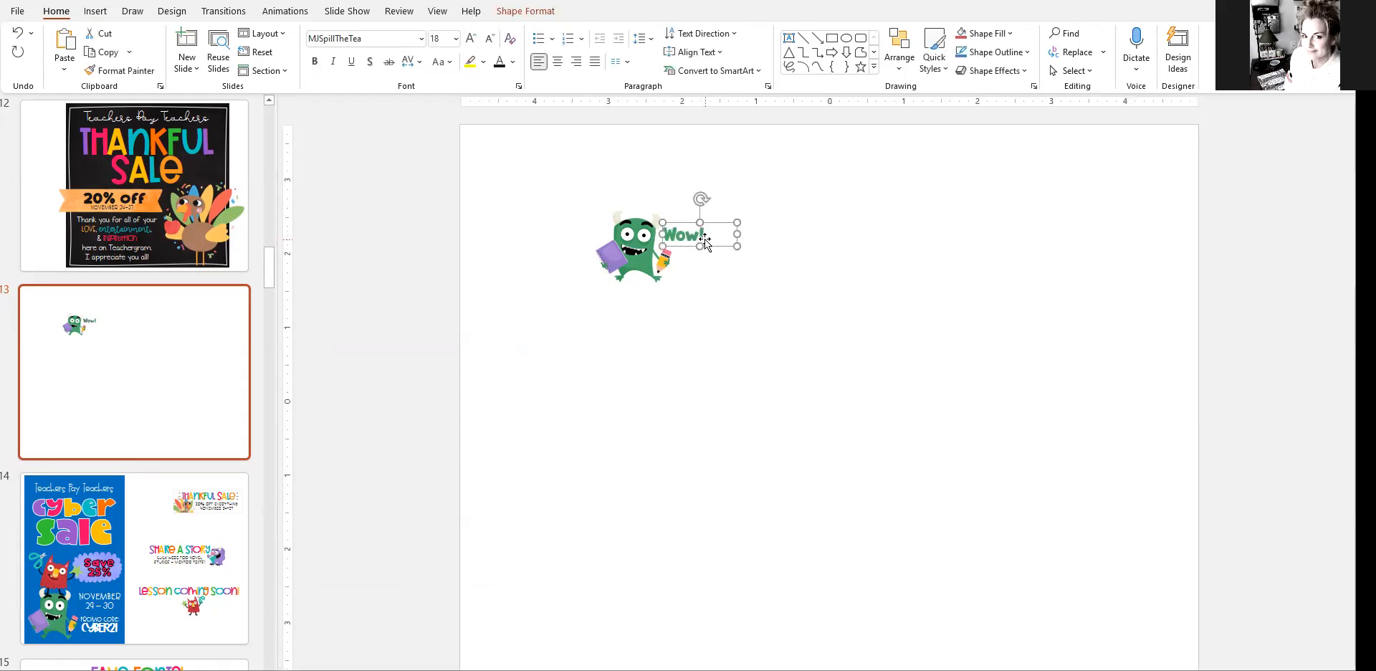
left_click_drag(737, 234, 709, 238)
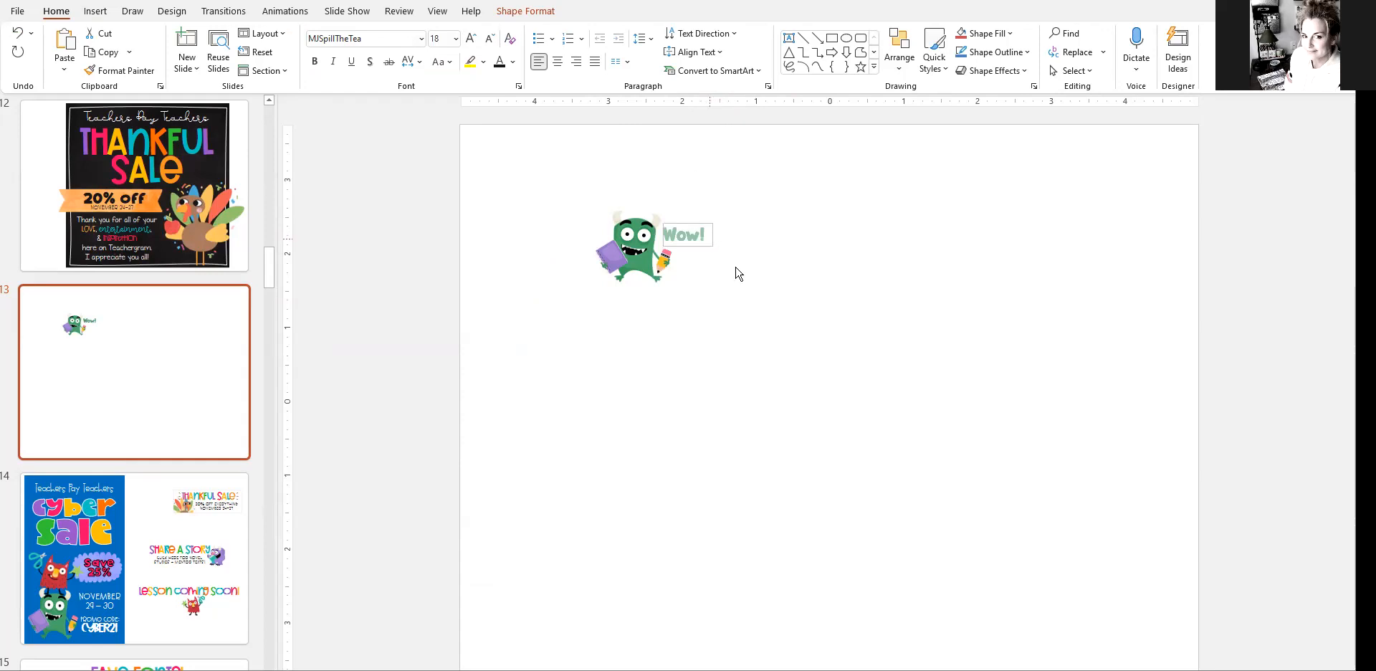
left_click(736, 273)
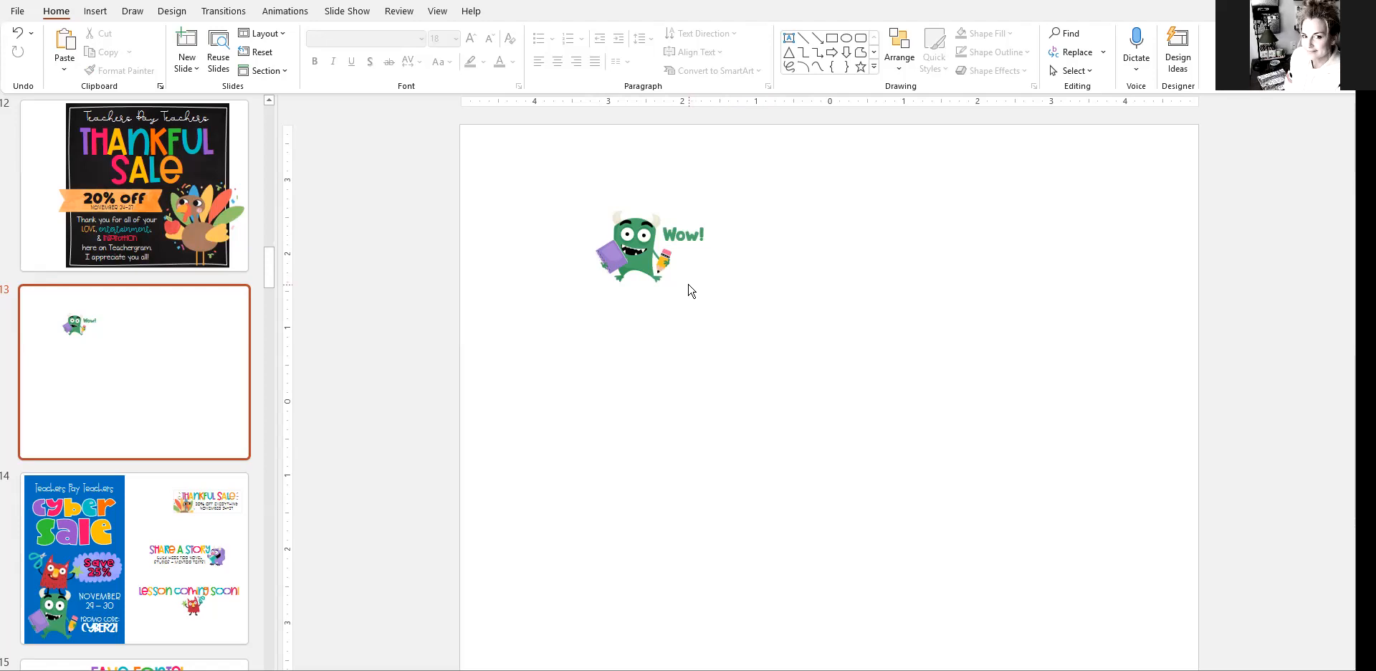
left_click(640, 260)
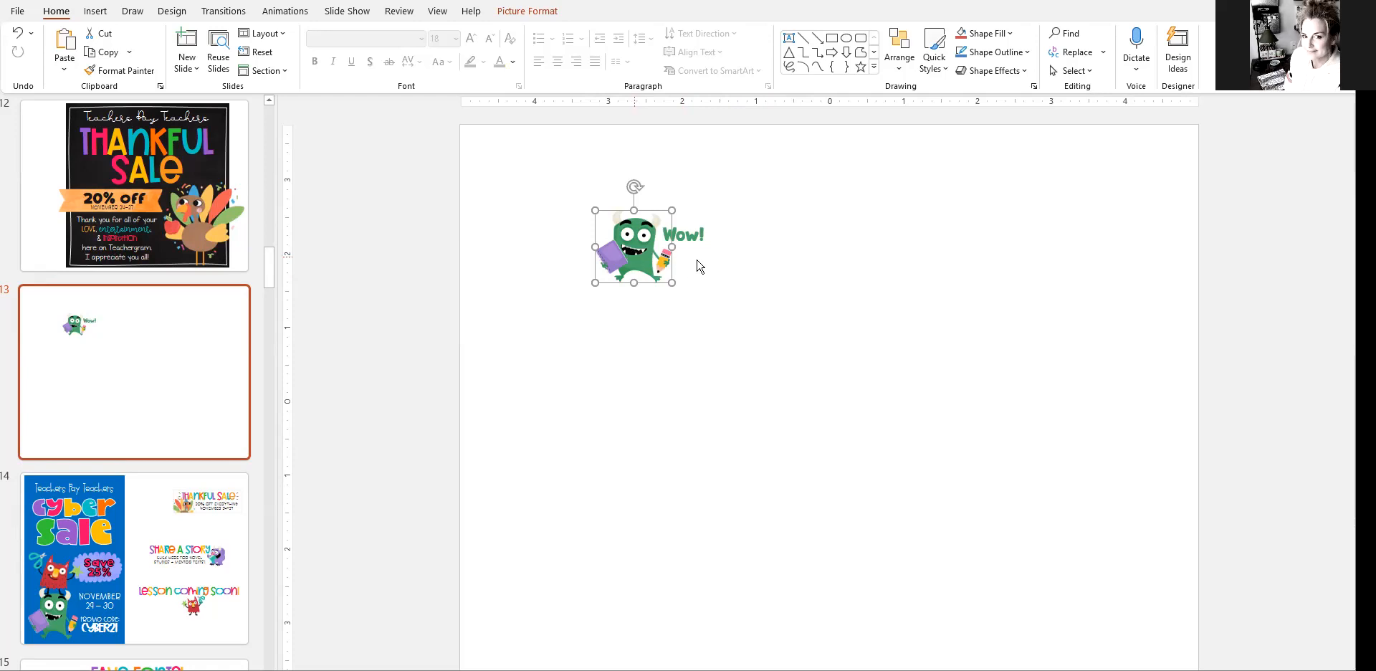
left_click(686, 237, "shift")
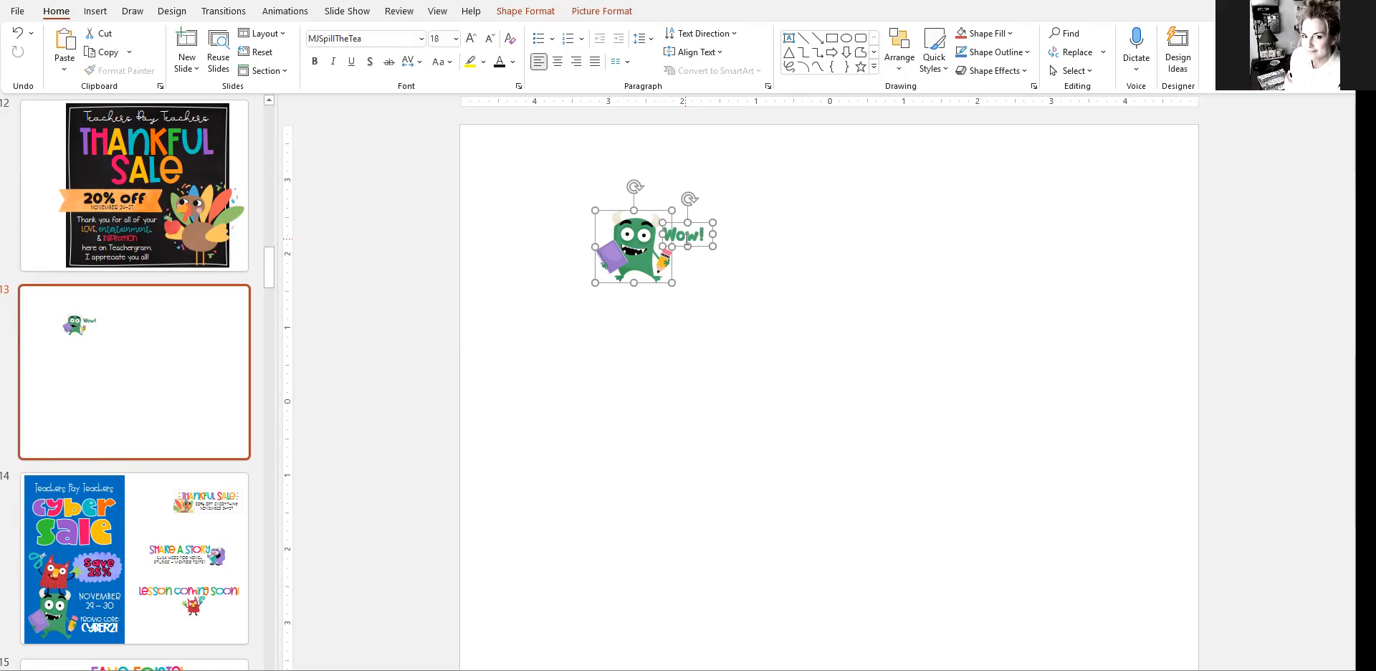
left_click(818, 366)
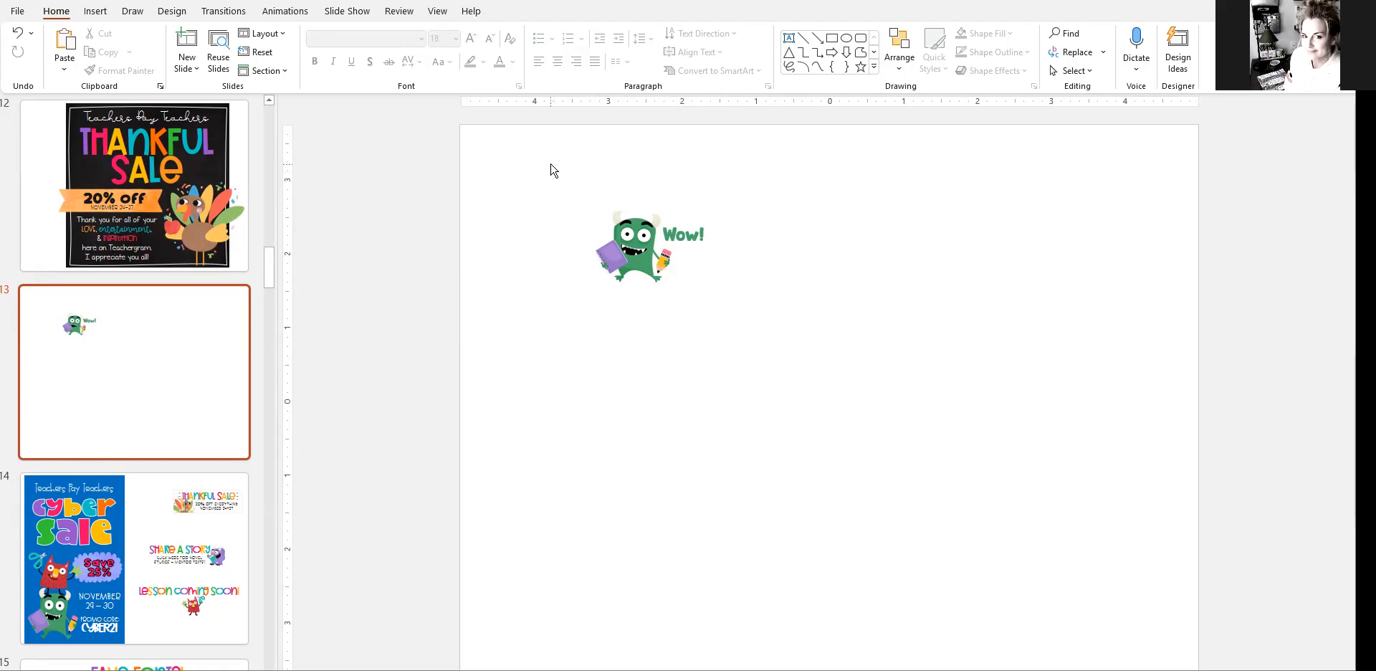
Save the monster and the "Wow!" text together as one PNG picture named Monster on the Desktop
left_click_drag(550, 164, 753, 348)
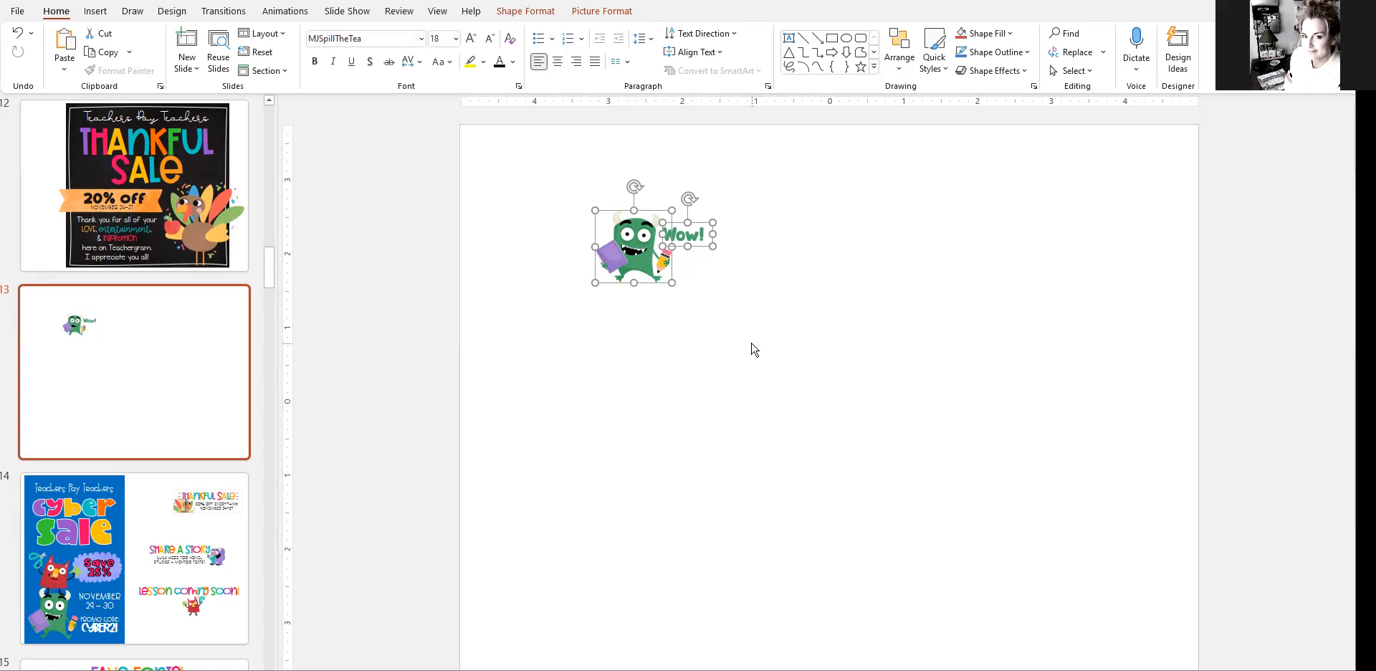
right_click(669, 263)
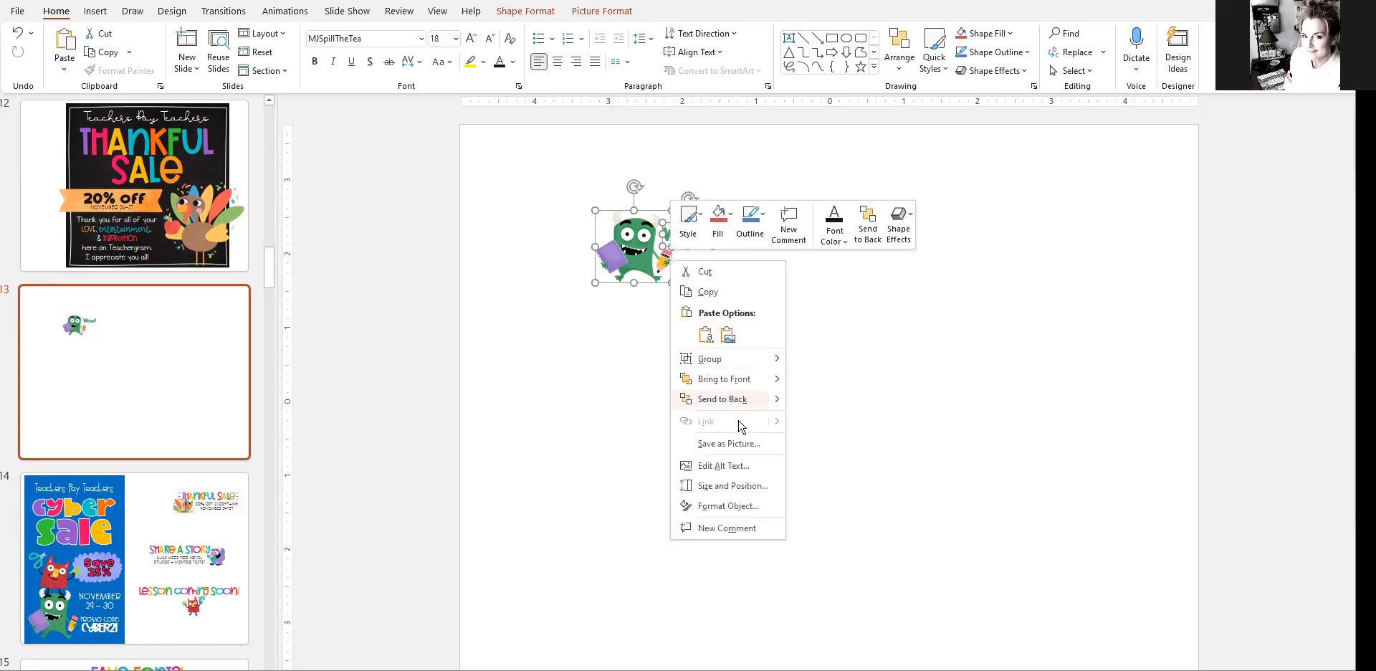
left_click(737, 444)
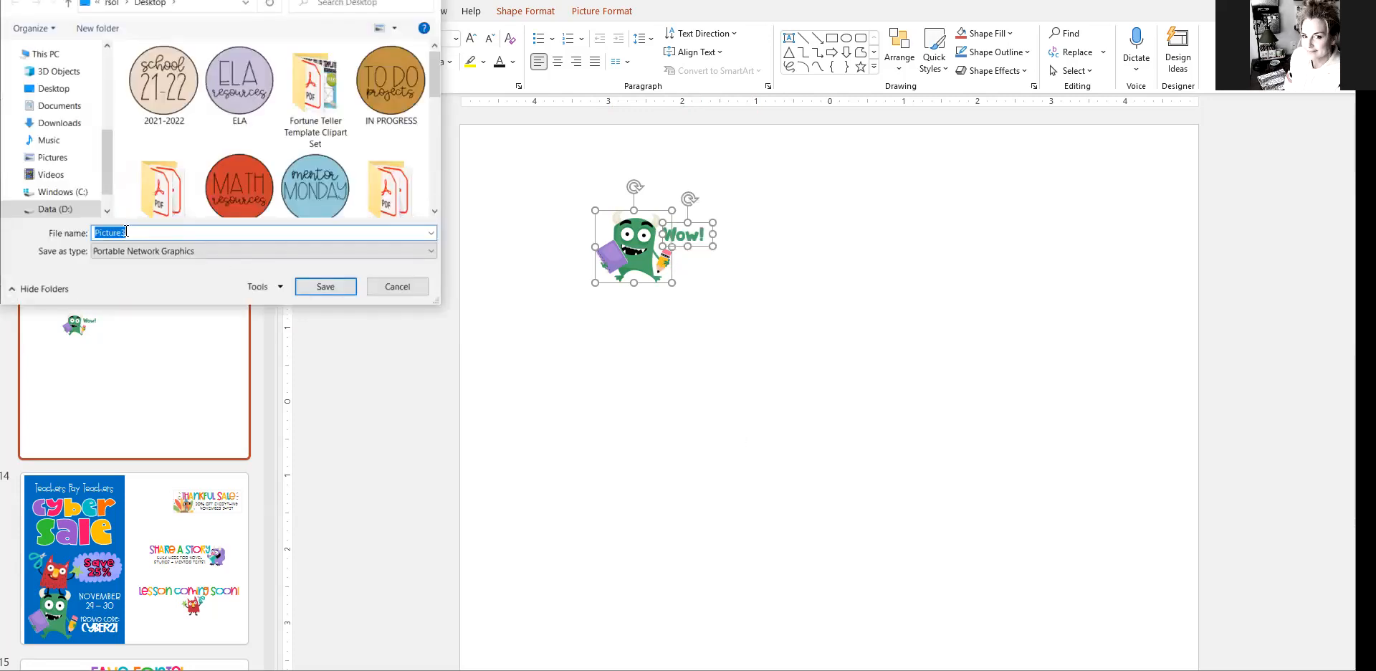
type("Monster")
key("Return")
left_click(824, 369)
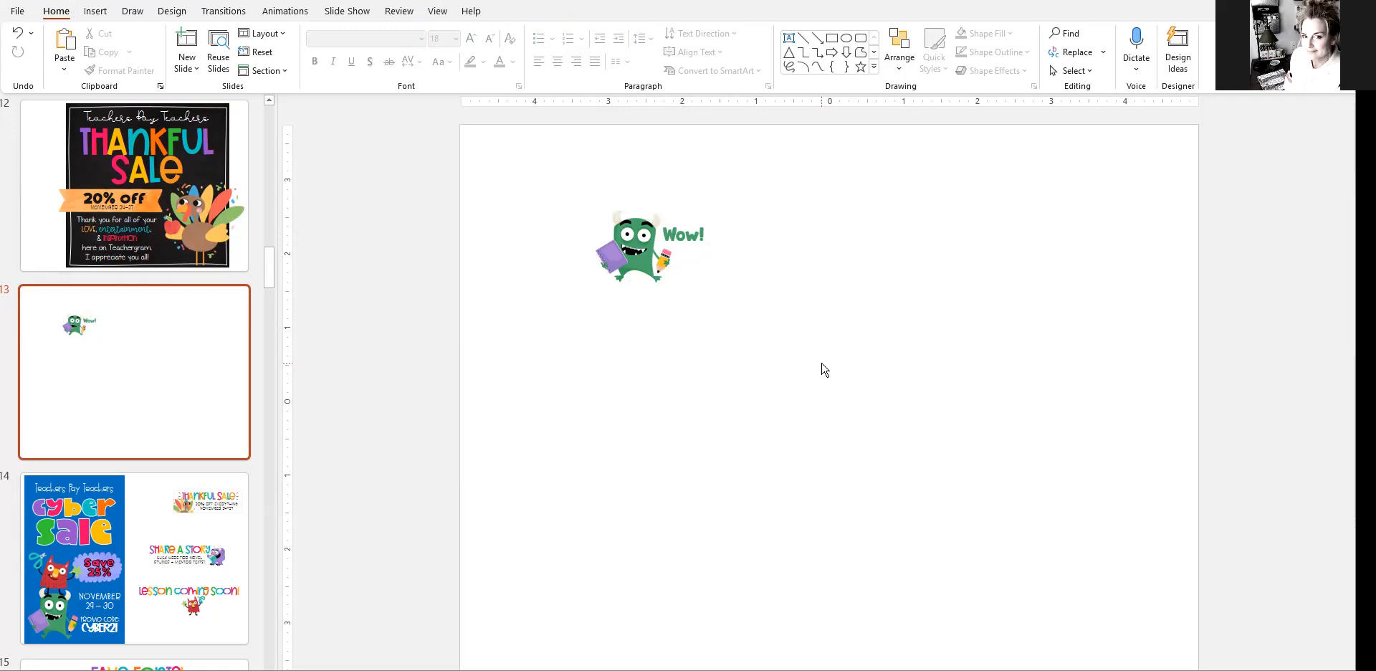
Insert the saved Monster picture from the Desktop and place it below and to the right of the original monster
left_click(95, 11)
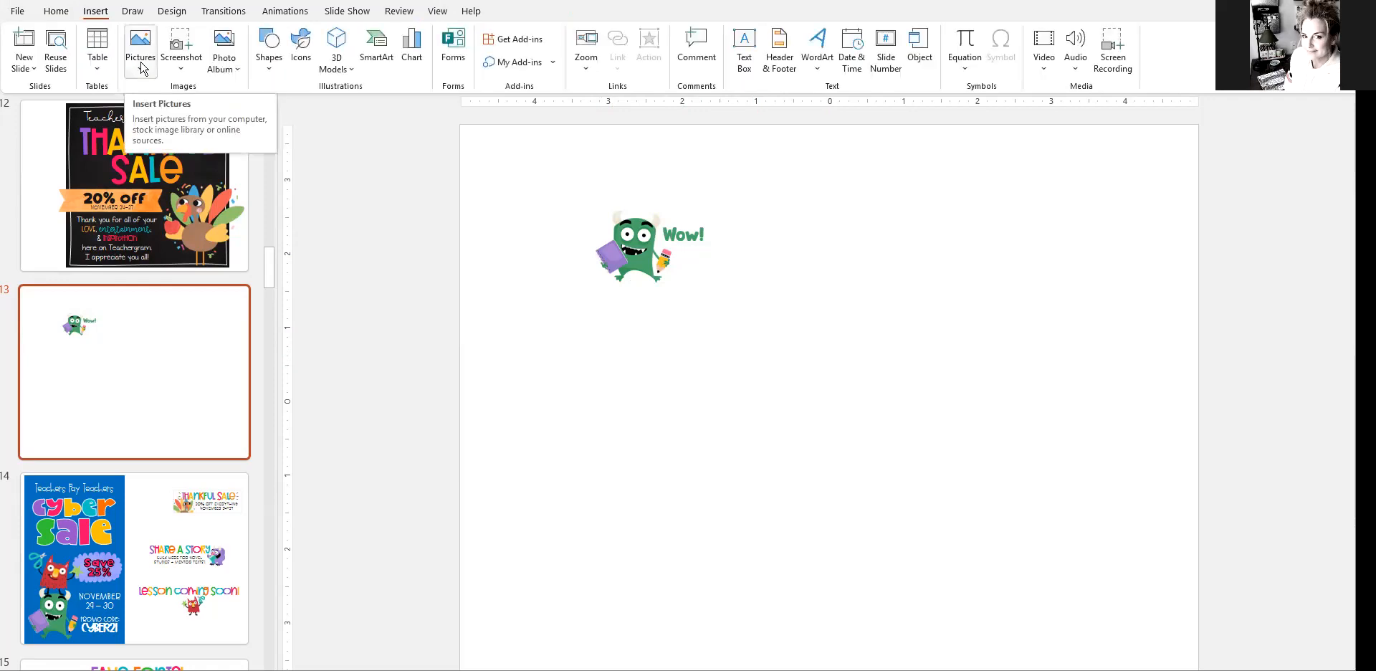
left_click(141, 64)
left_click(184, 113)
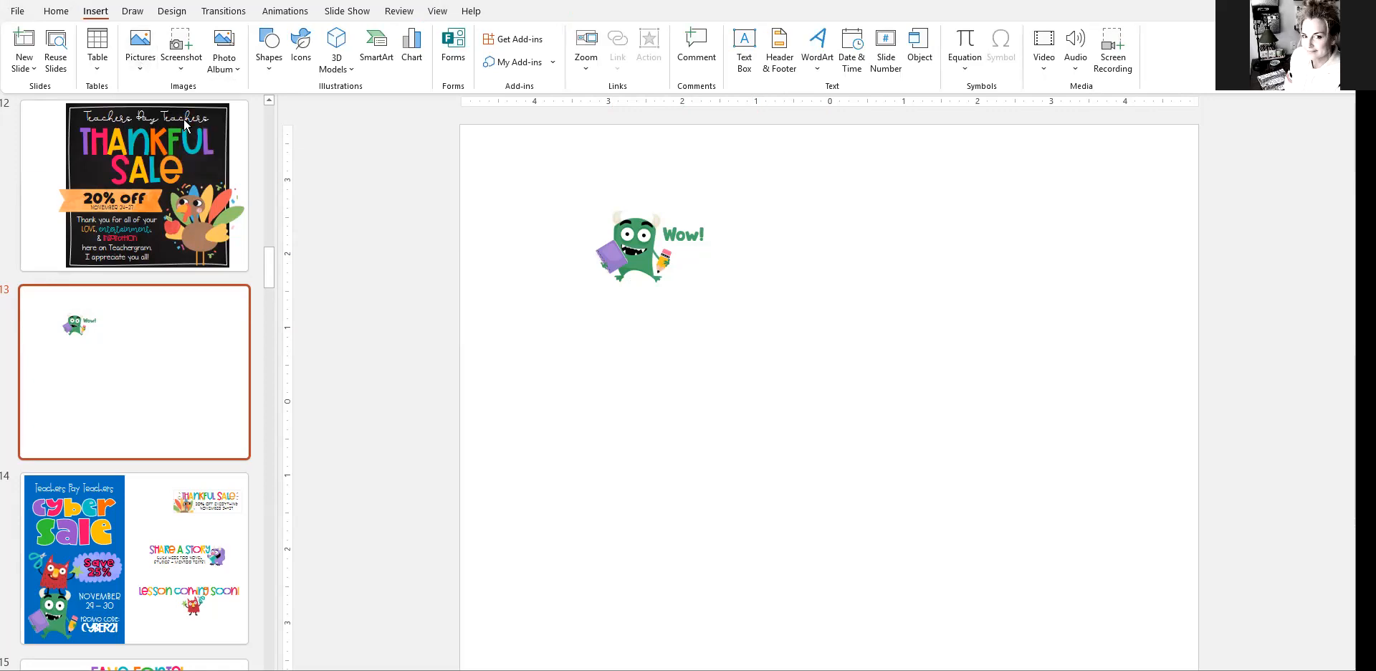
scroll(154, 298, "up", 2)
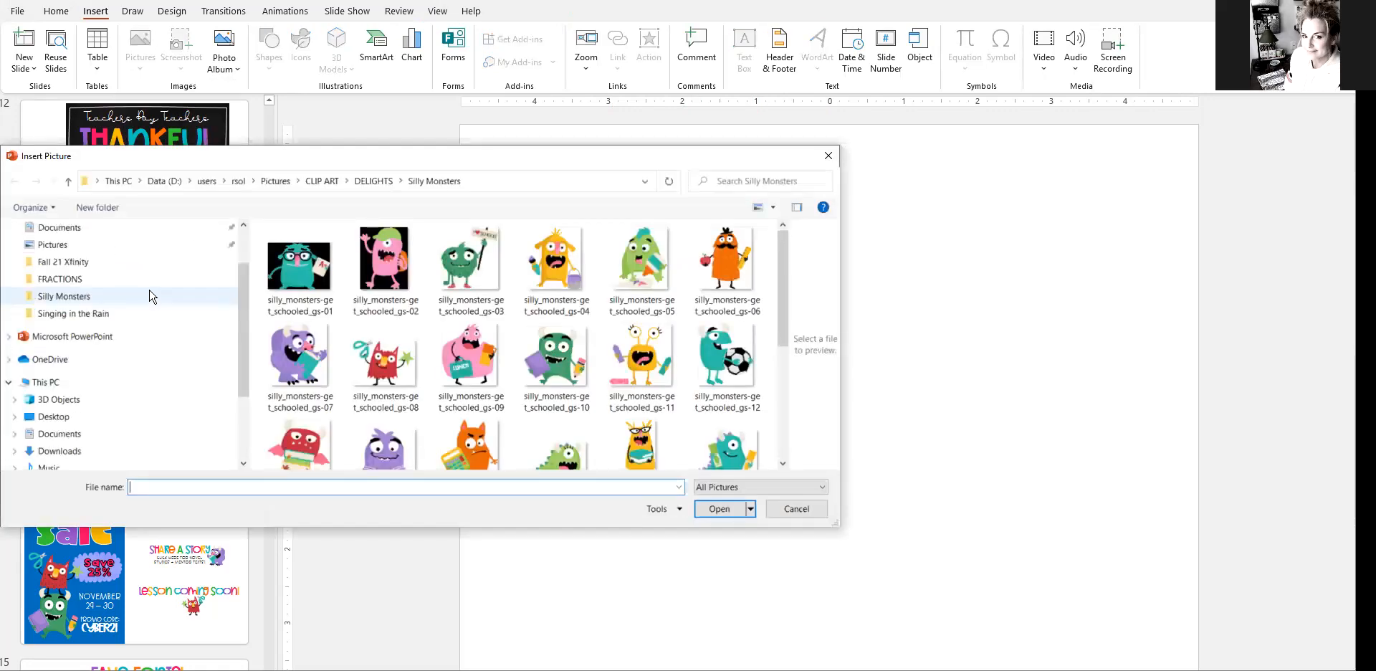
scroll(139, 279, "up", 2)
left_click(133, 263)
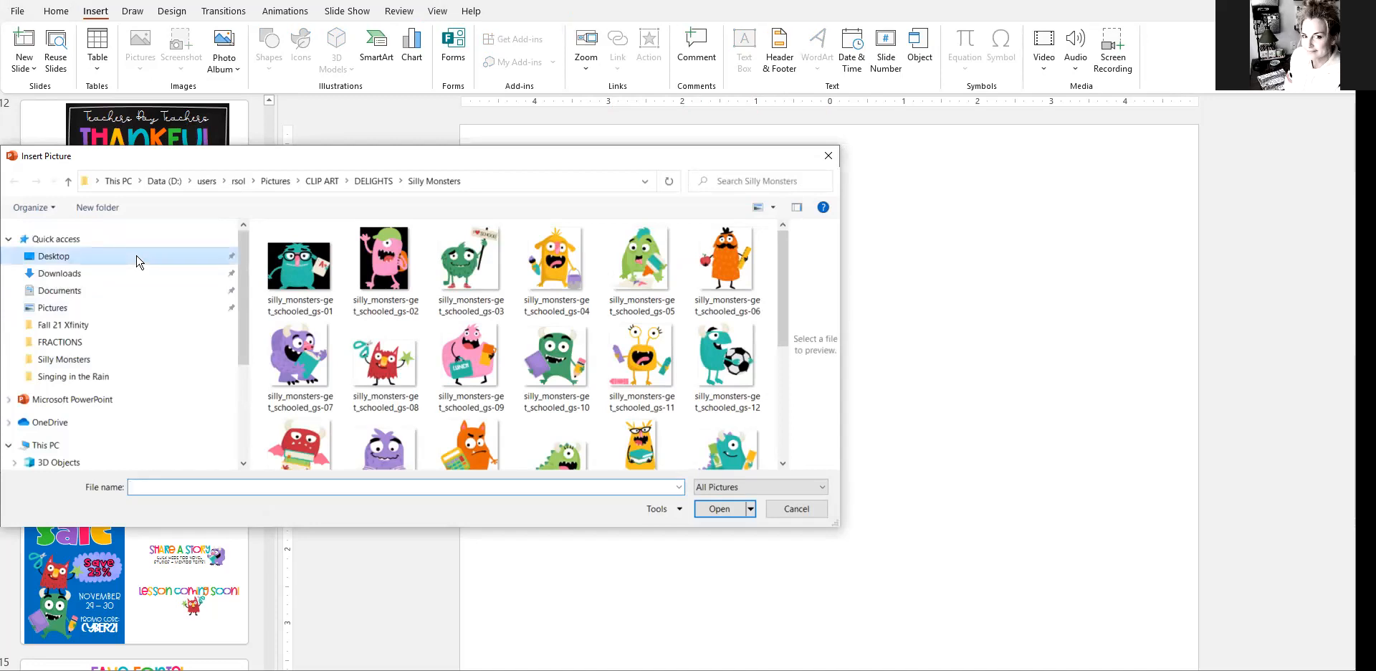
scroll(566, 385, "down", 5)
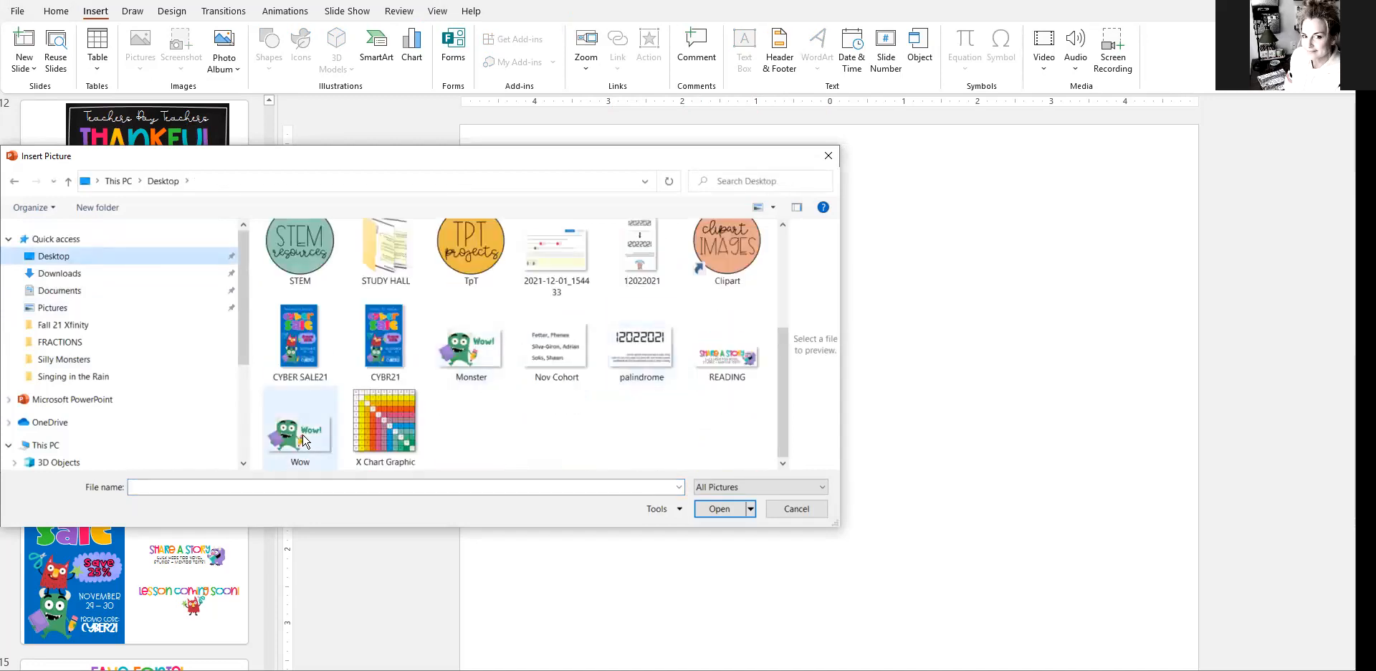
double_click(478, 360)
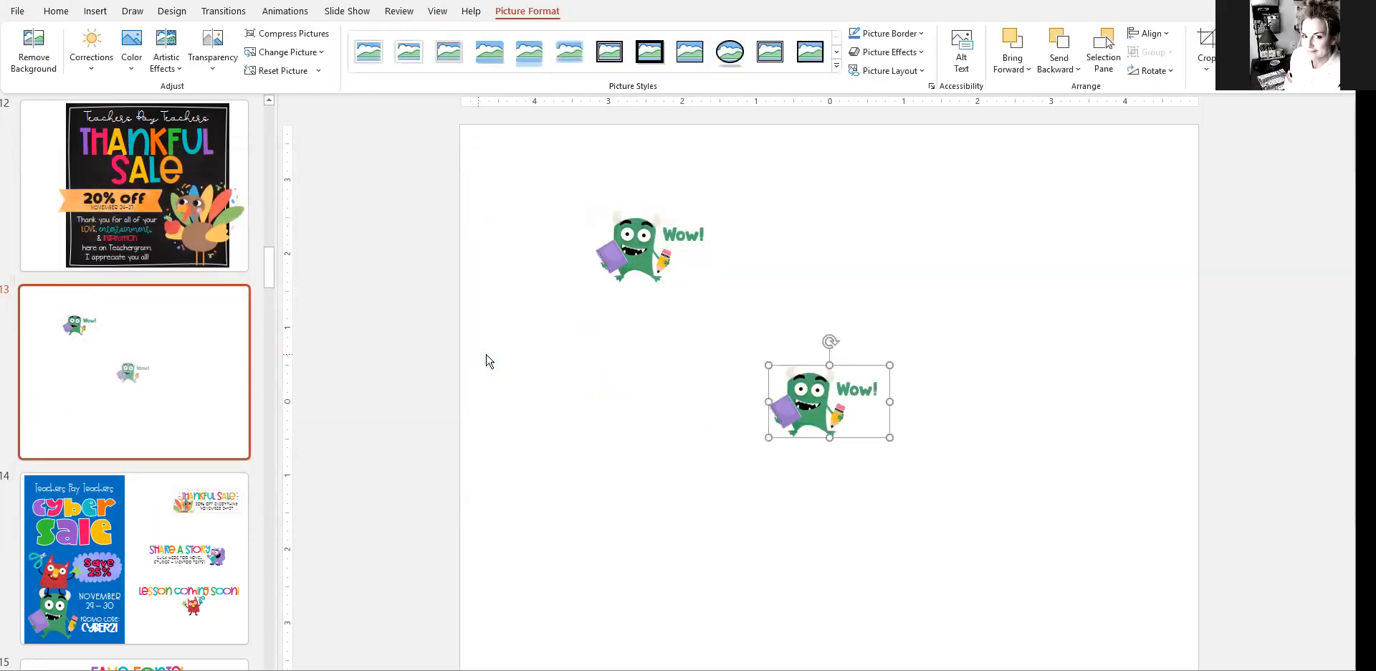
left_click_drag(812, 402, 742, 366)
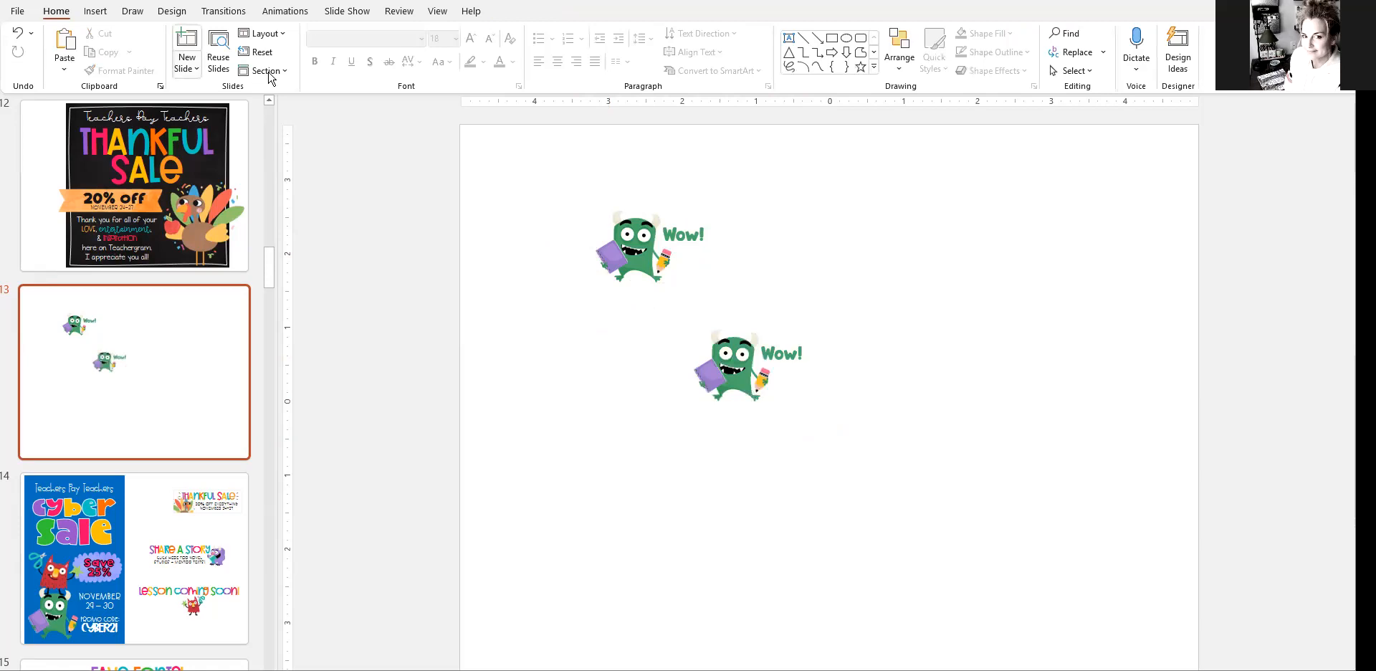
Draw a rectangle about 1.71" wide and 1.17" high covering the inserted Monster picture
left_click(95, 10)
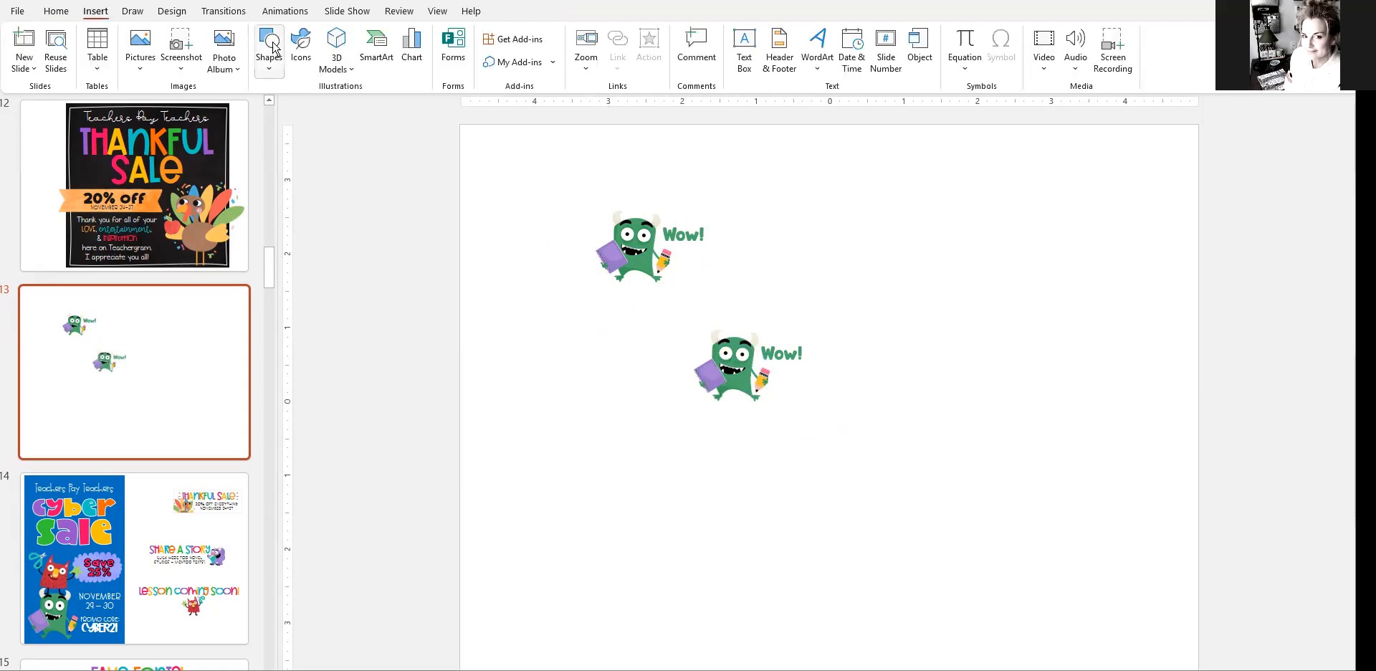
left_click(269, 50)
left_click(306, 109)
mouse_move(688, 322)
left_mouse_down()
mouse_move(843, 416)
mouse_move(815, 408)
left_mouse_up()
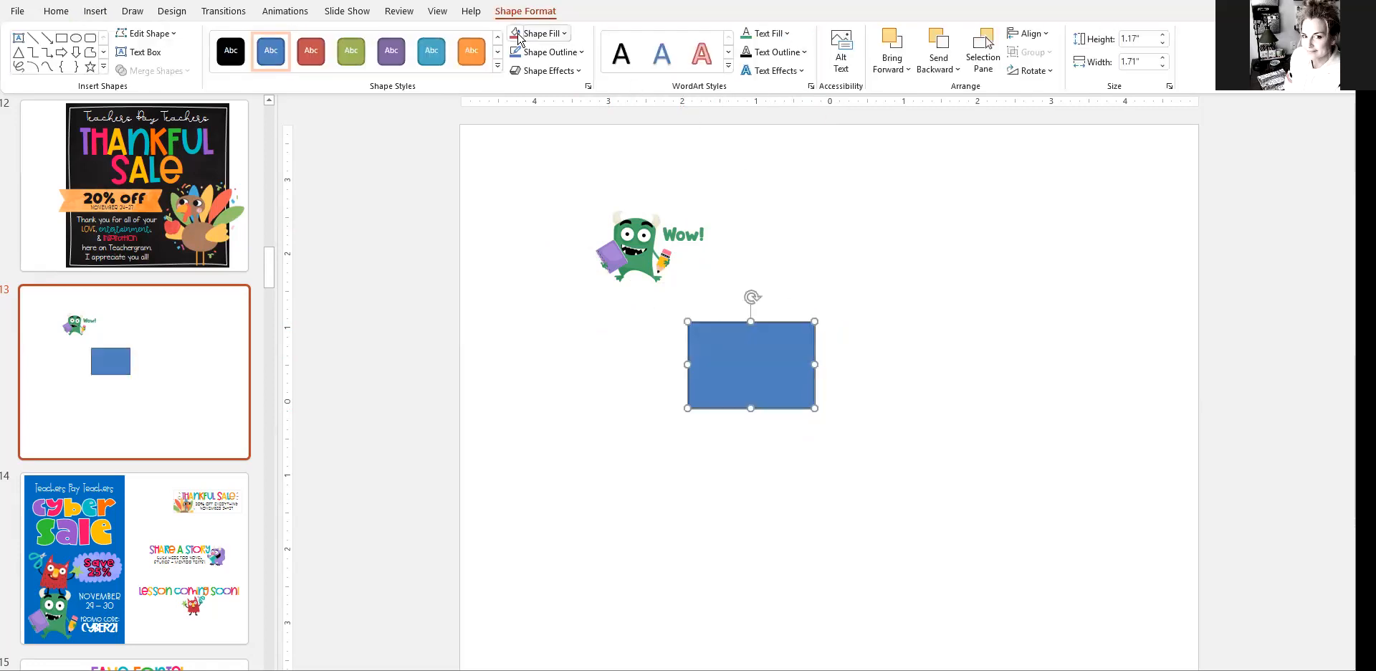
Send the blue rectangle to the back, behind the inserted Monster picture
right_click(710, 362)
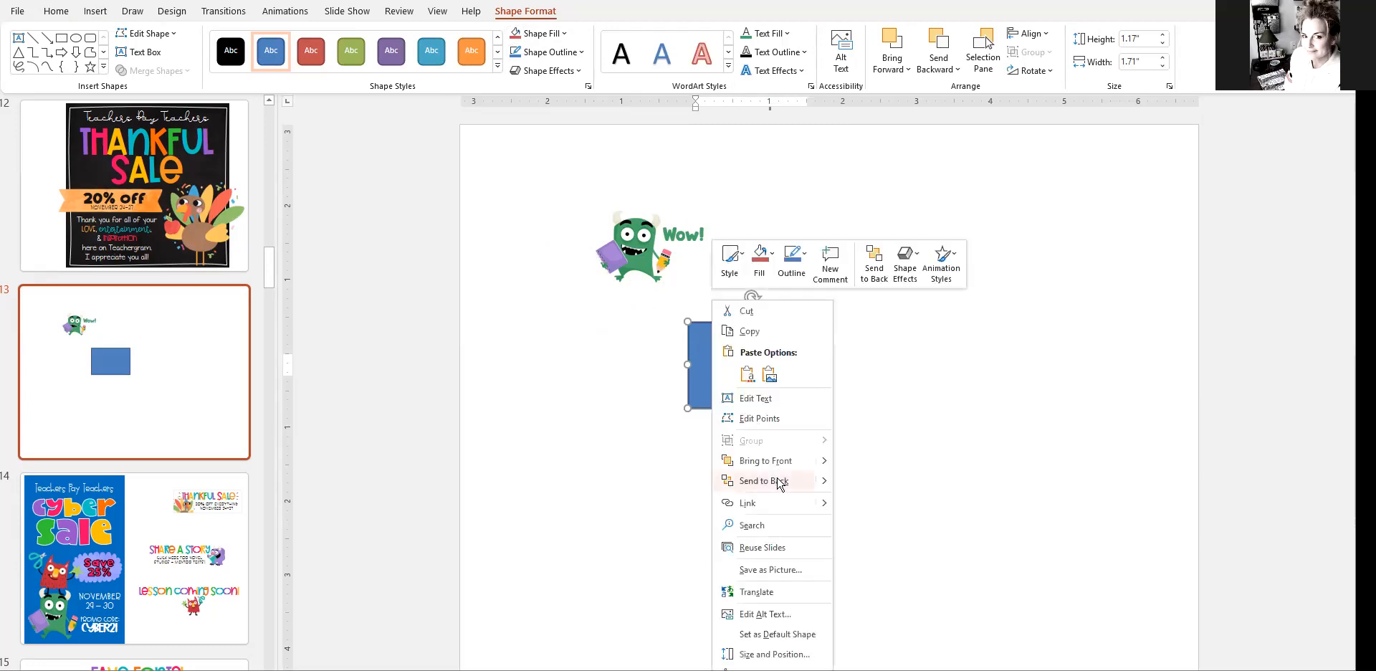
left_click(778, 482)
left_click(753, 395)
left_click_drag(739, 374, 742, 377)
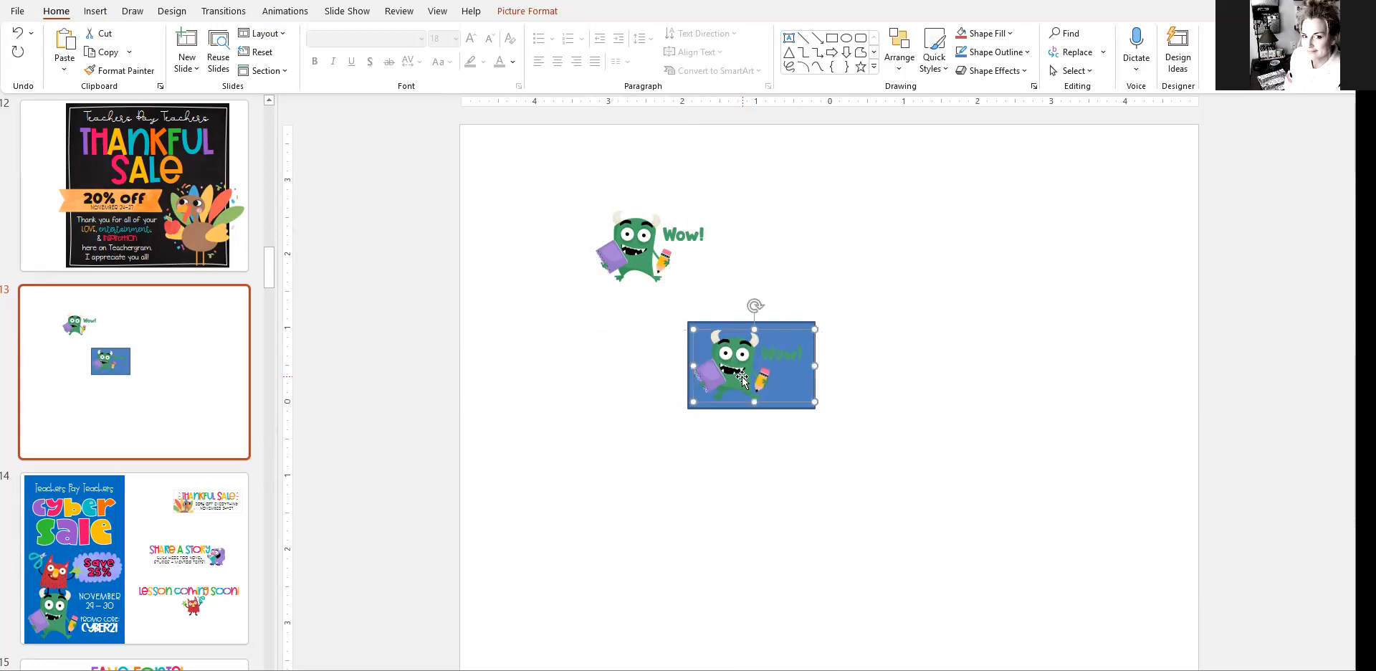
left_click(965, 446)
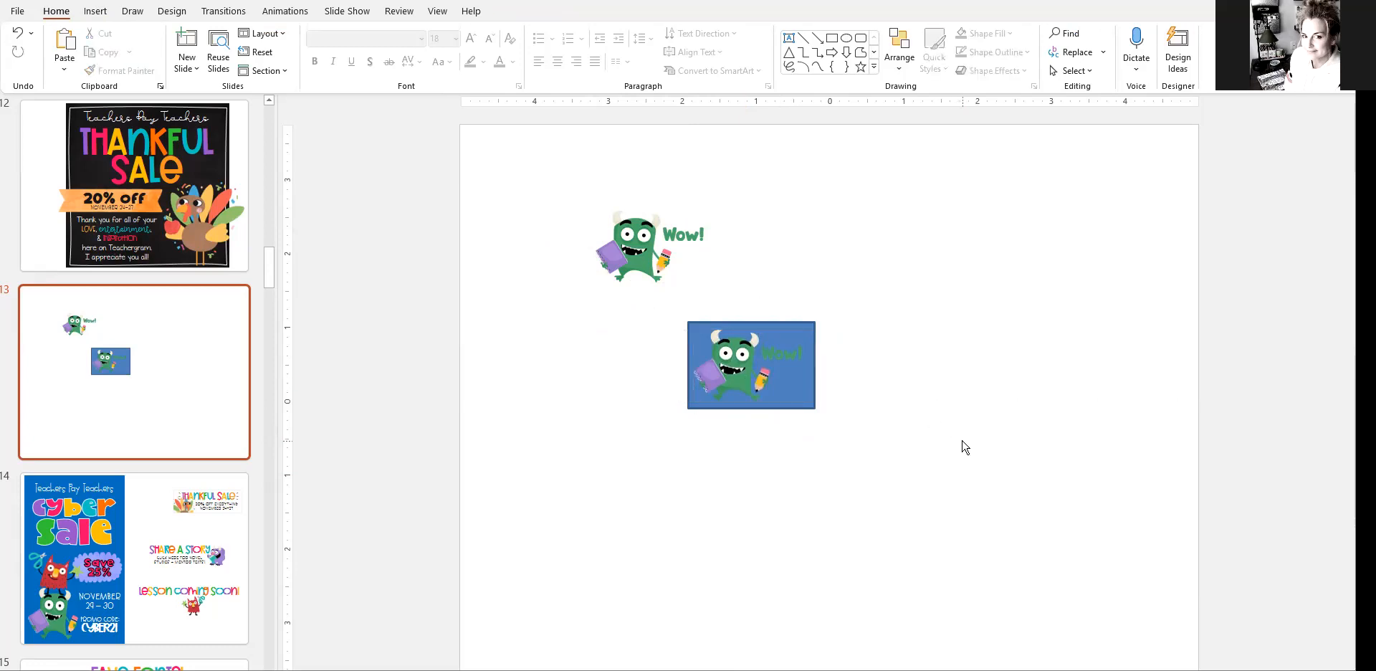
Delete the blue rectangle and move the inserted Monster picture to the lower-left area of the slide
left_click(804, 407)
key("Delete")
left_click(738, 370)
left_click_drag(737, 371, 553, 571)
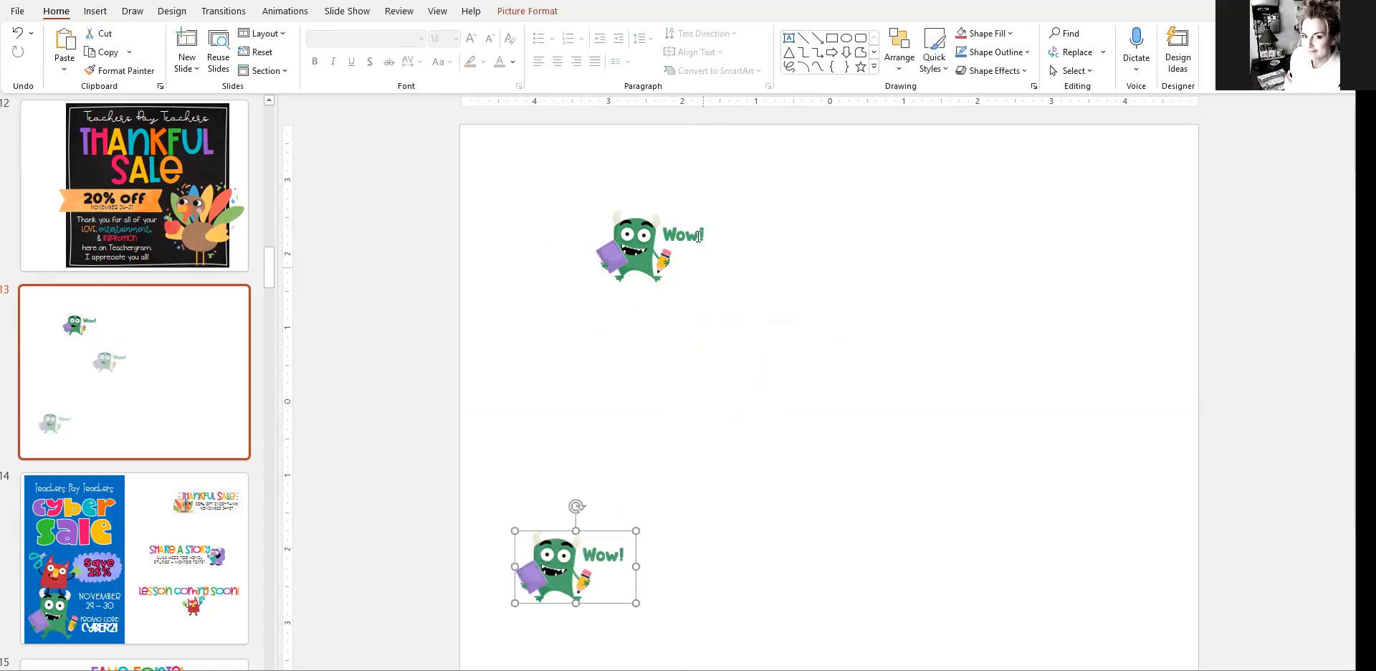
Replace the "Wow!" text beside the original monster with "Awesome!", centred in its text box above the monster
left_click(699, 251)
left_click(717, 324)
left_click_drag(729, 309, 817, 308)
left_click(711, 310)
left_click_drag(711, 310, 645, 301)
type("Awesome")
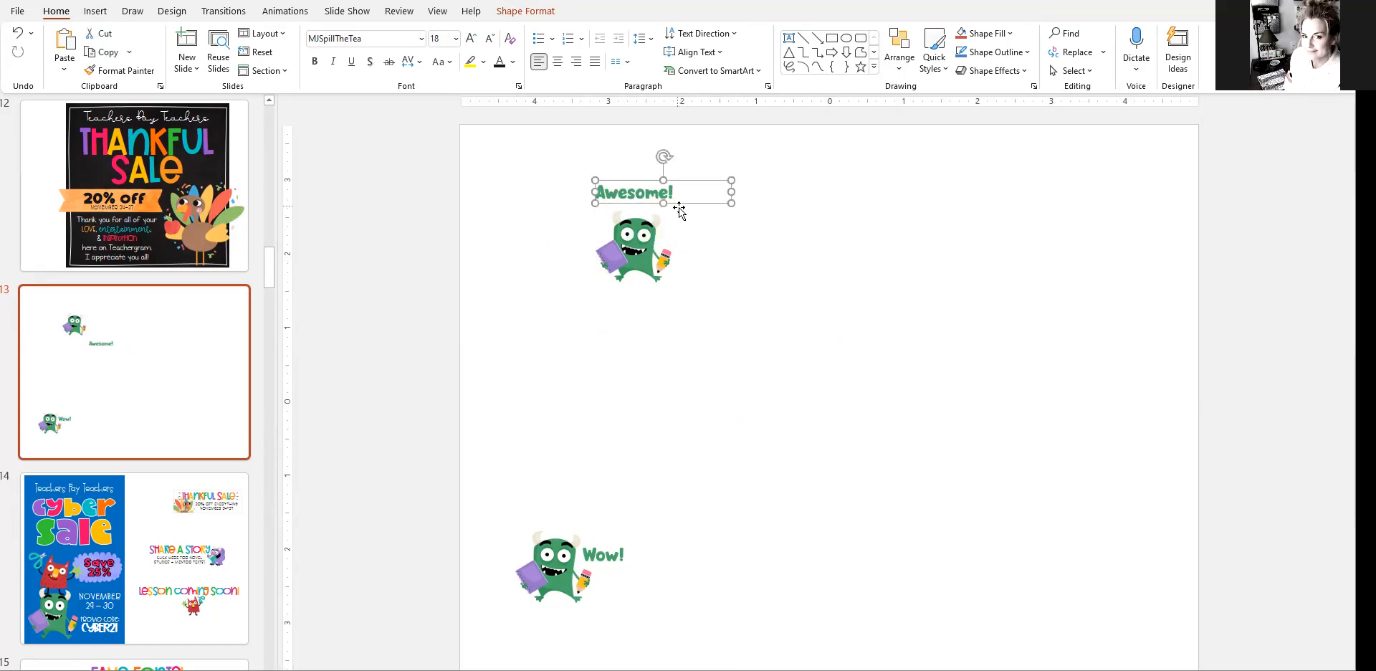
left_click(558, 61)
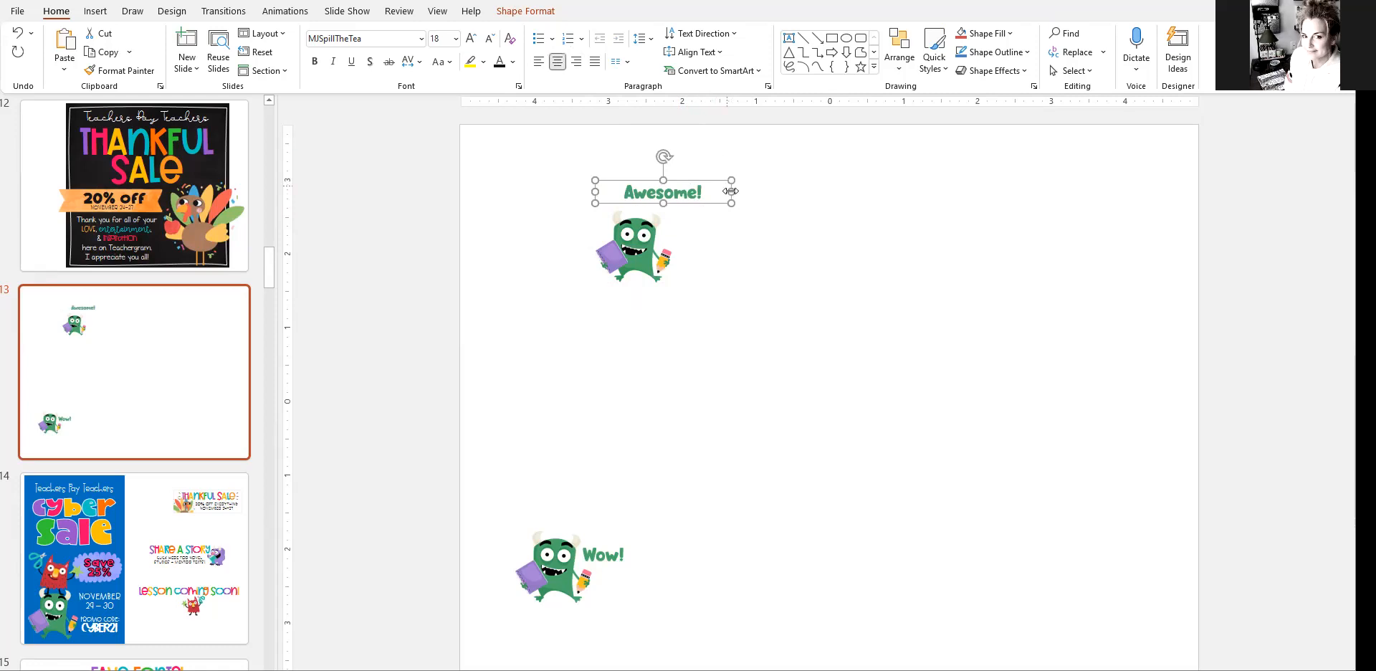
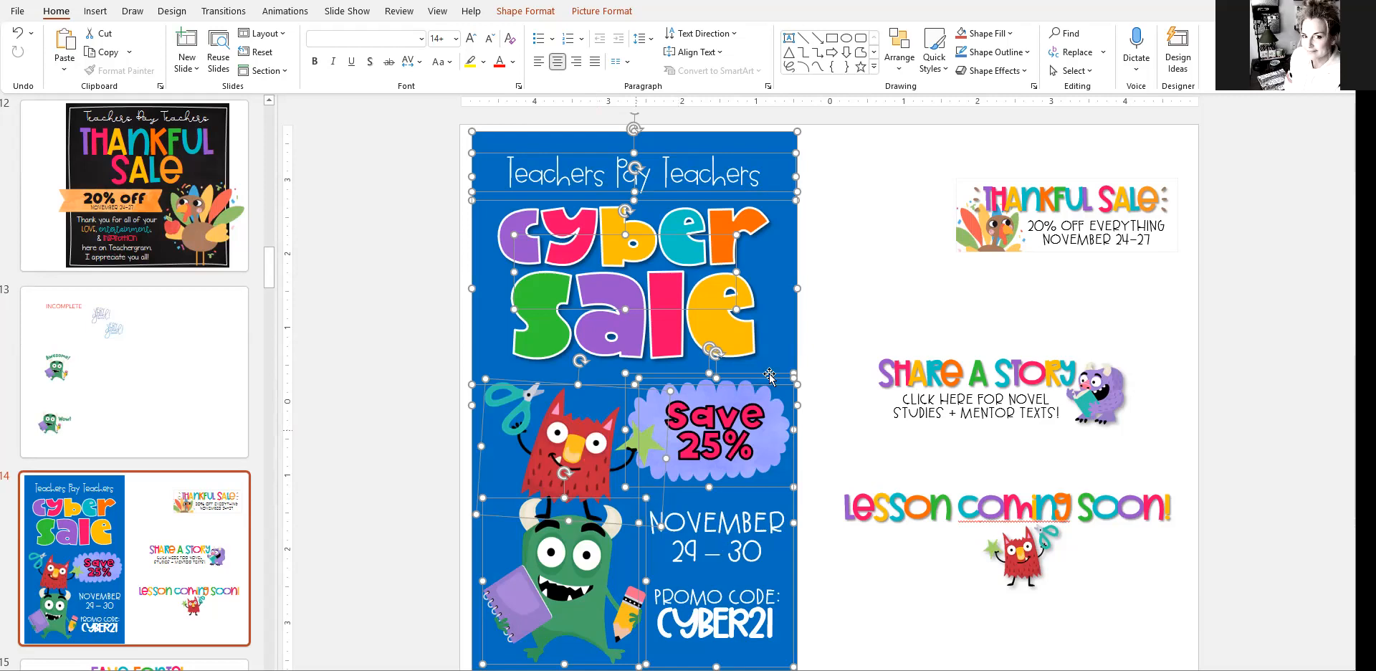
Bring the Cyber Sale graphic's blue background to the front and send it back behind all the other elements
left_click(822, 330)
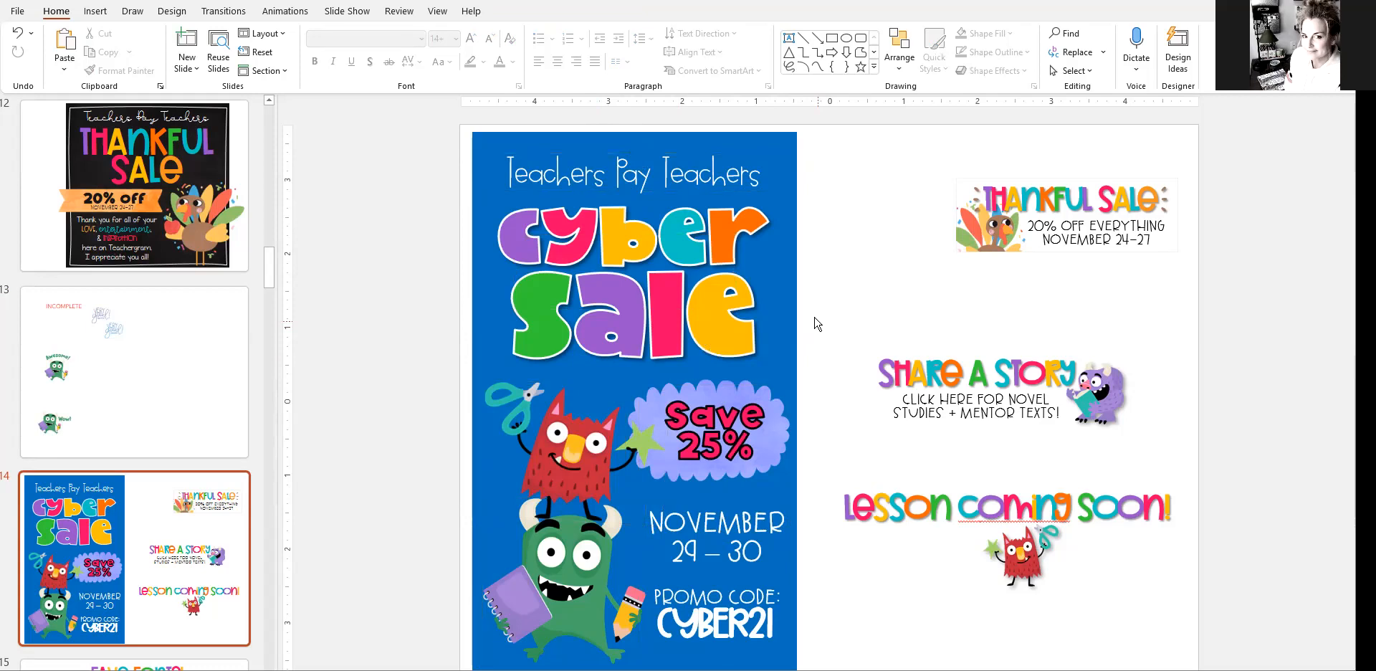
left_click(757, 141)
right_click(757, 142)
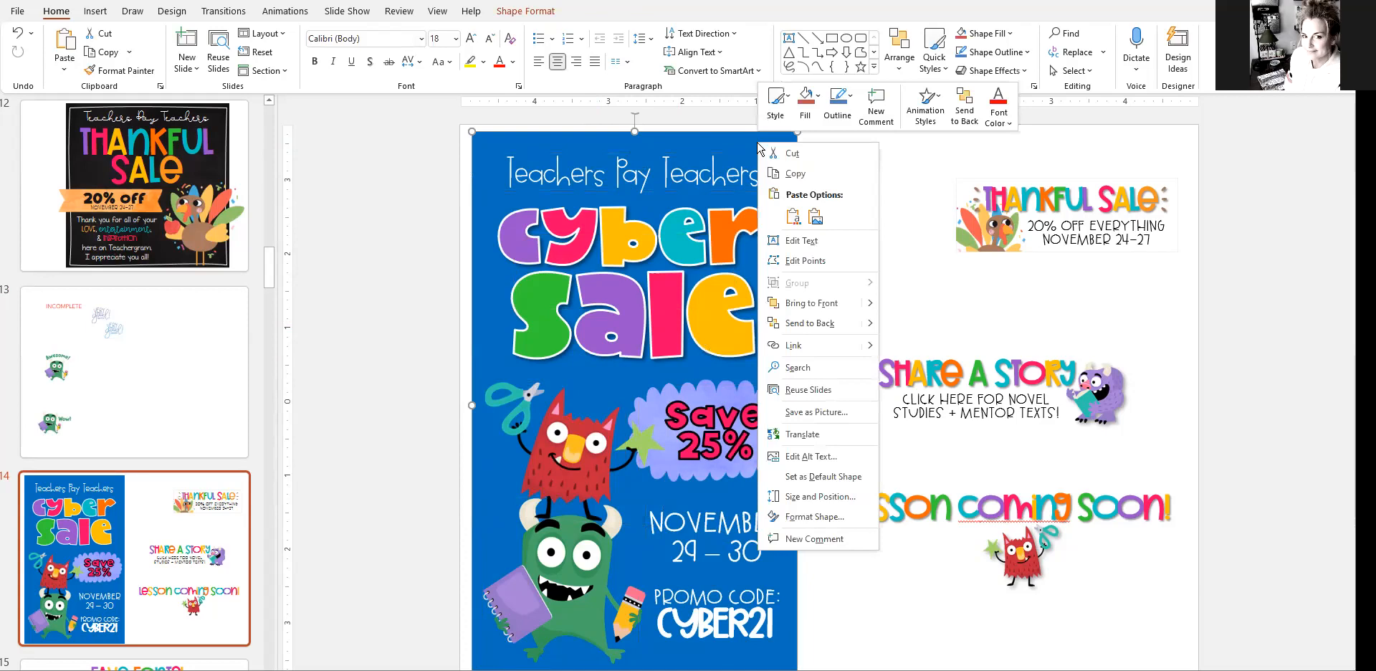
left_click(811, 304)
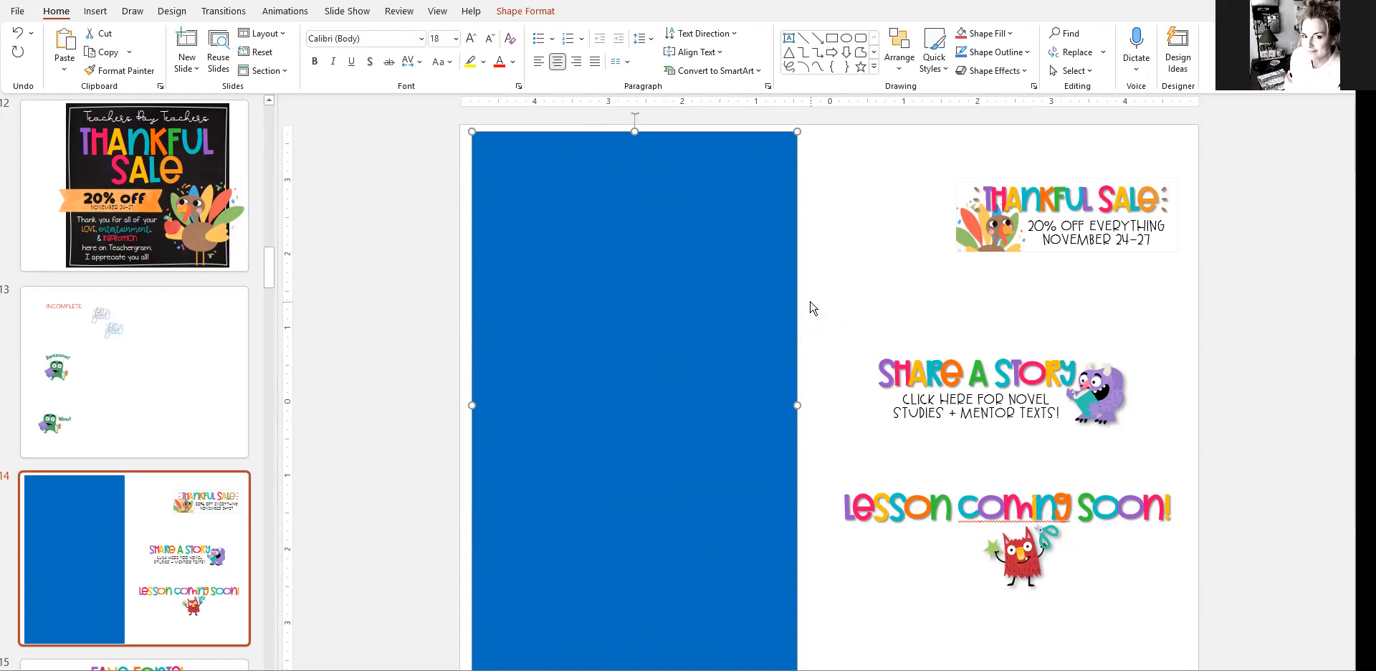
right_click(749, 238)
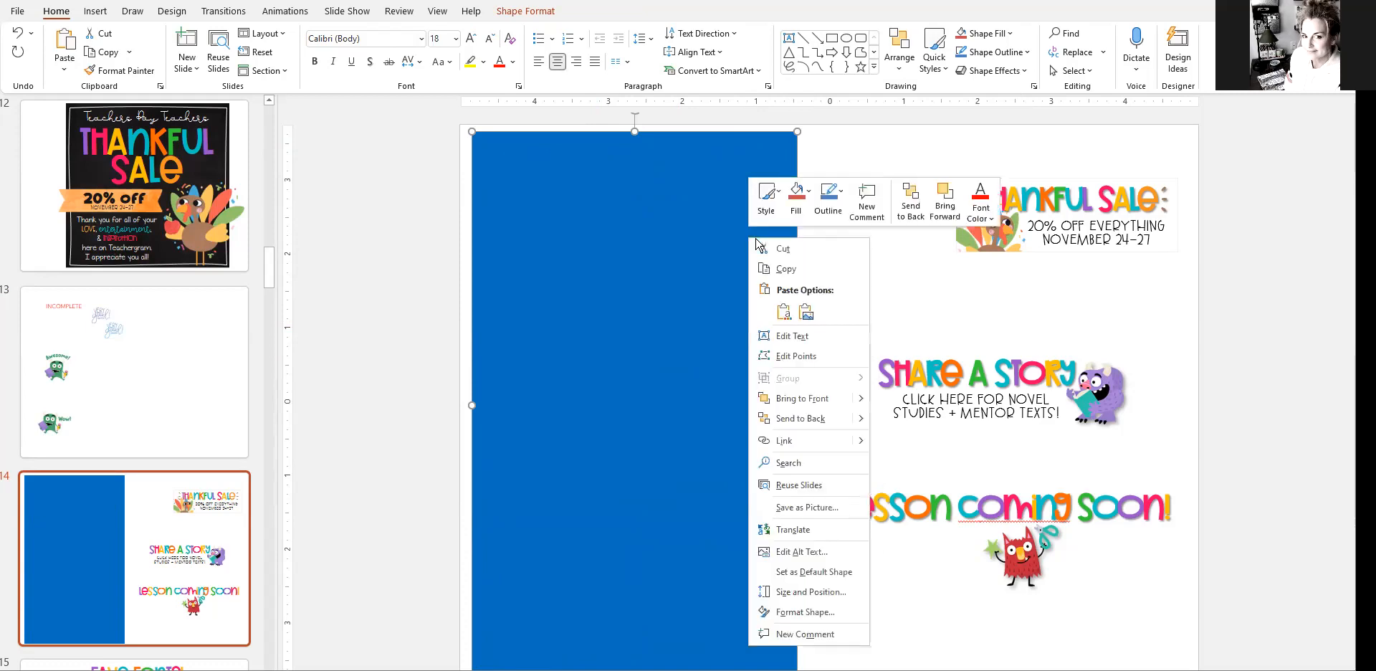
left_click(821, 419)
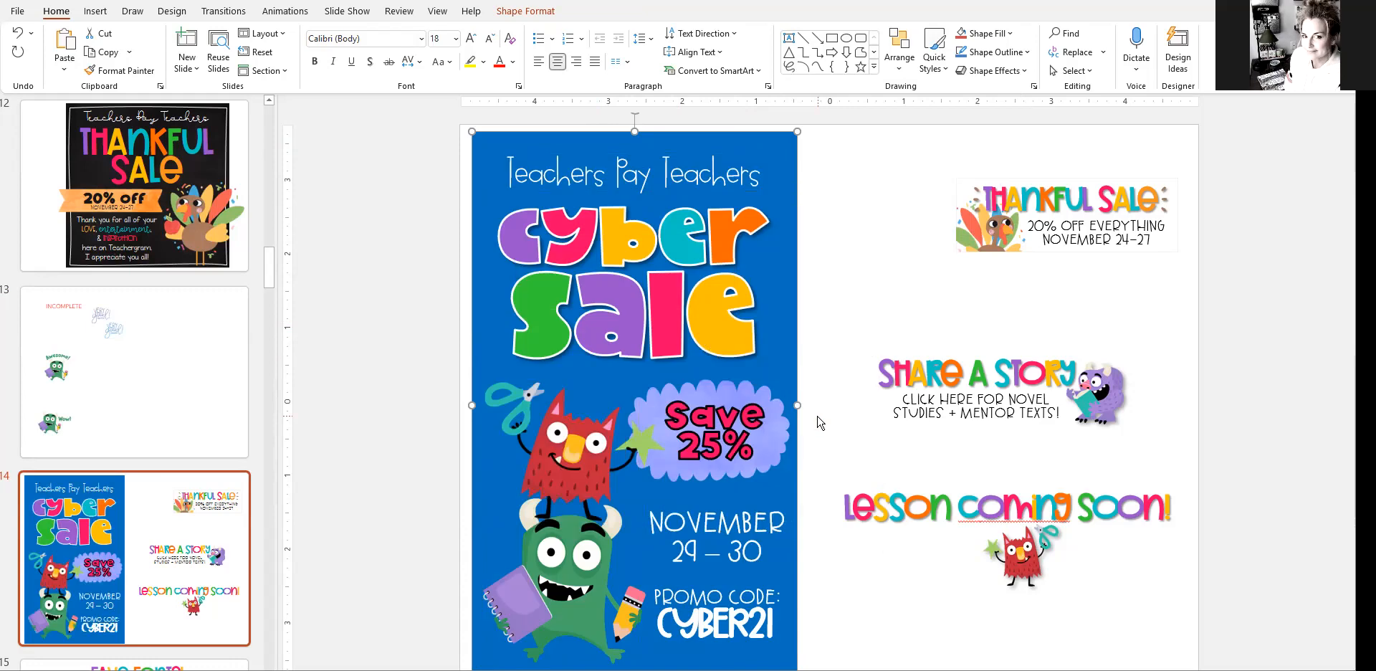
left_click(747, 433)
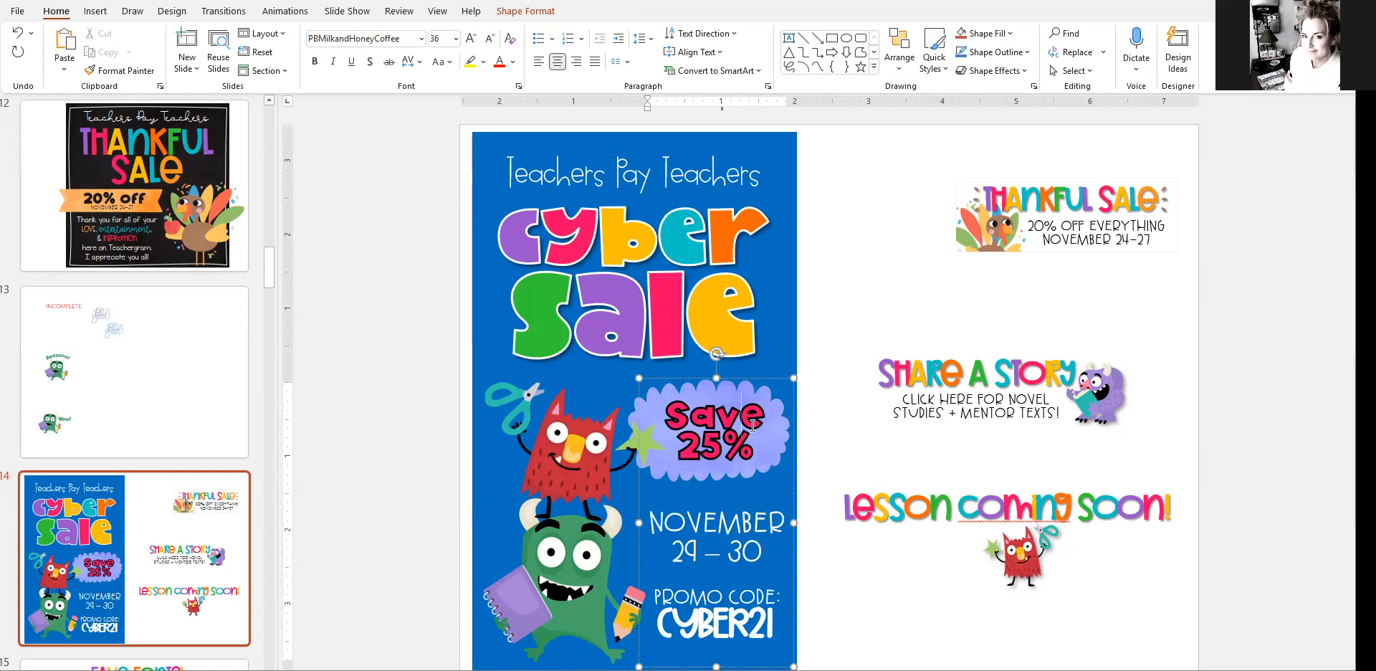
Save all elements of the Cyber Sale graphic together as one PNG picture on the Desktop
left_click(457, 133)
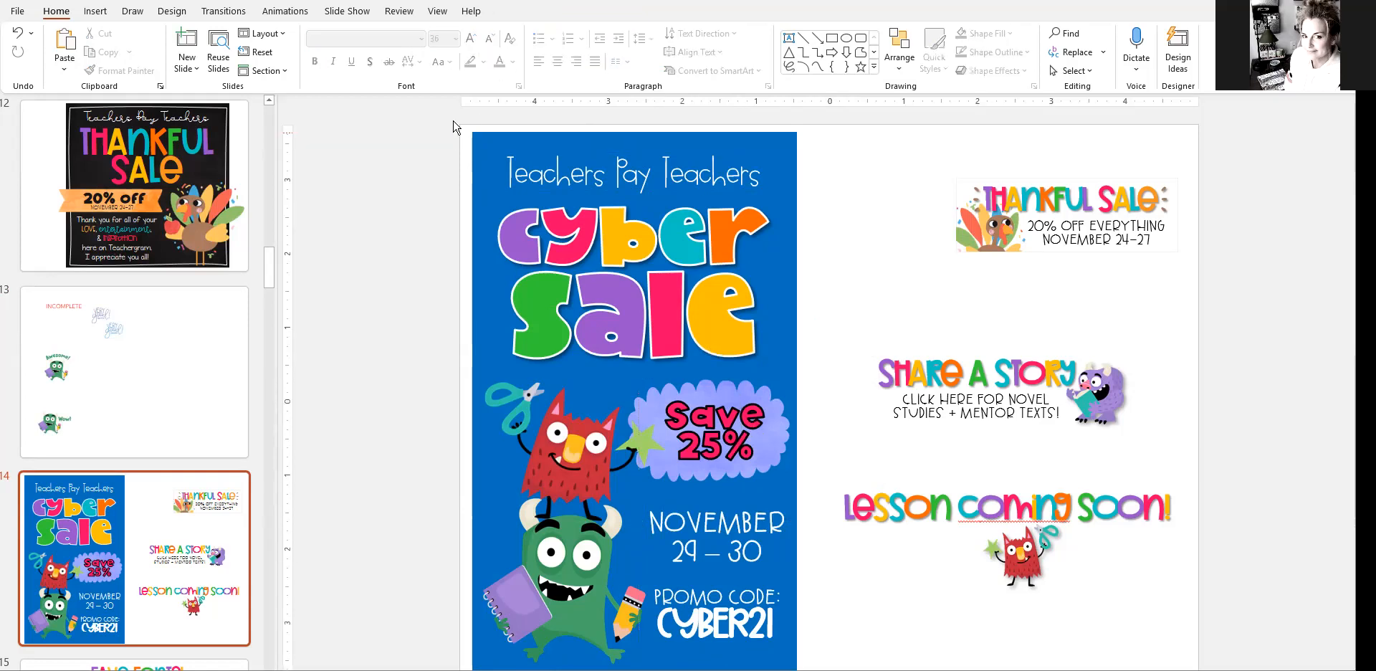
left_click_drag(453, 120, 814, 669)
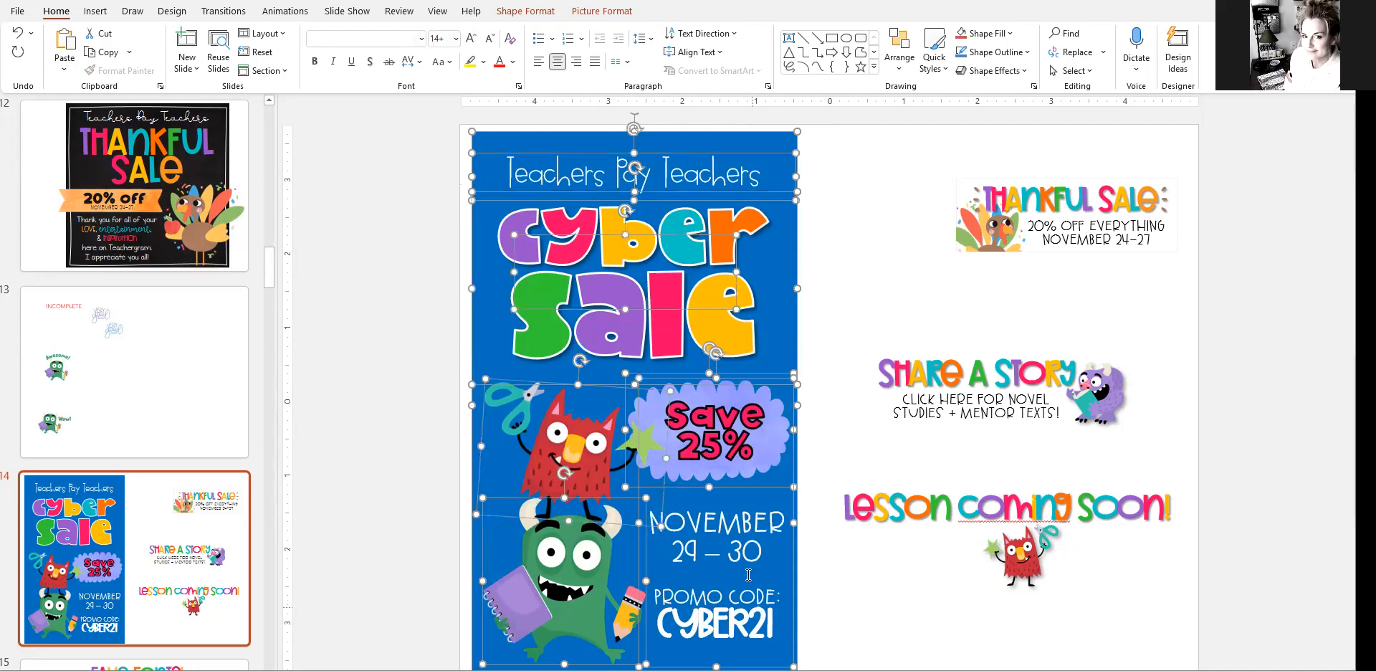
right_click(793, 512)
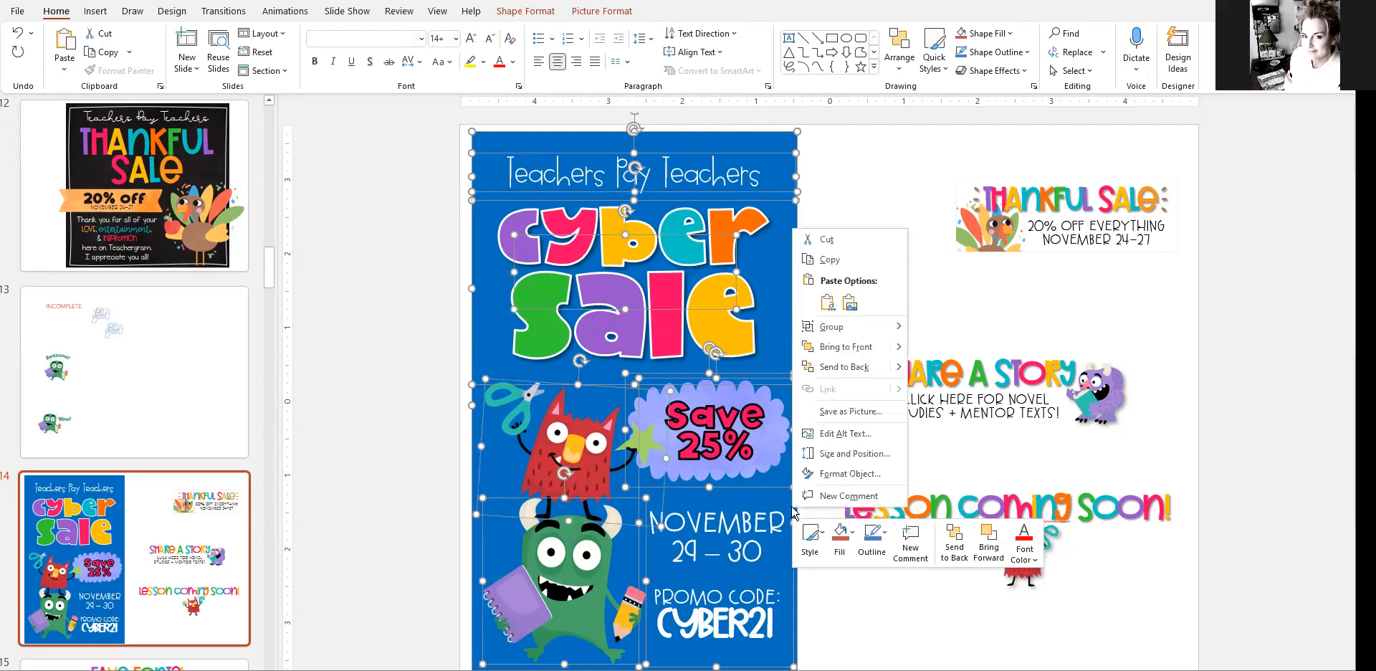
left_click(847, 414)
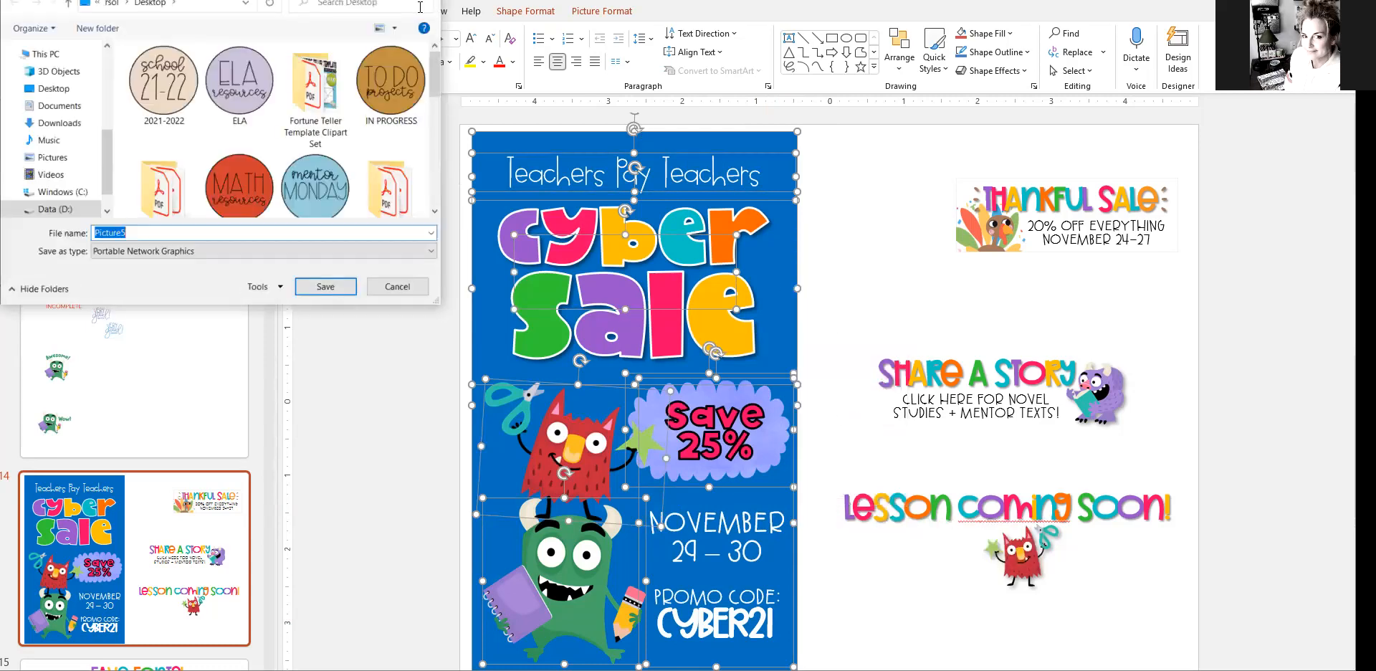
key("Return")
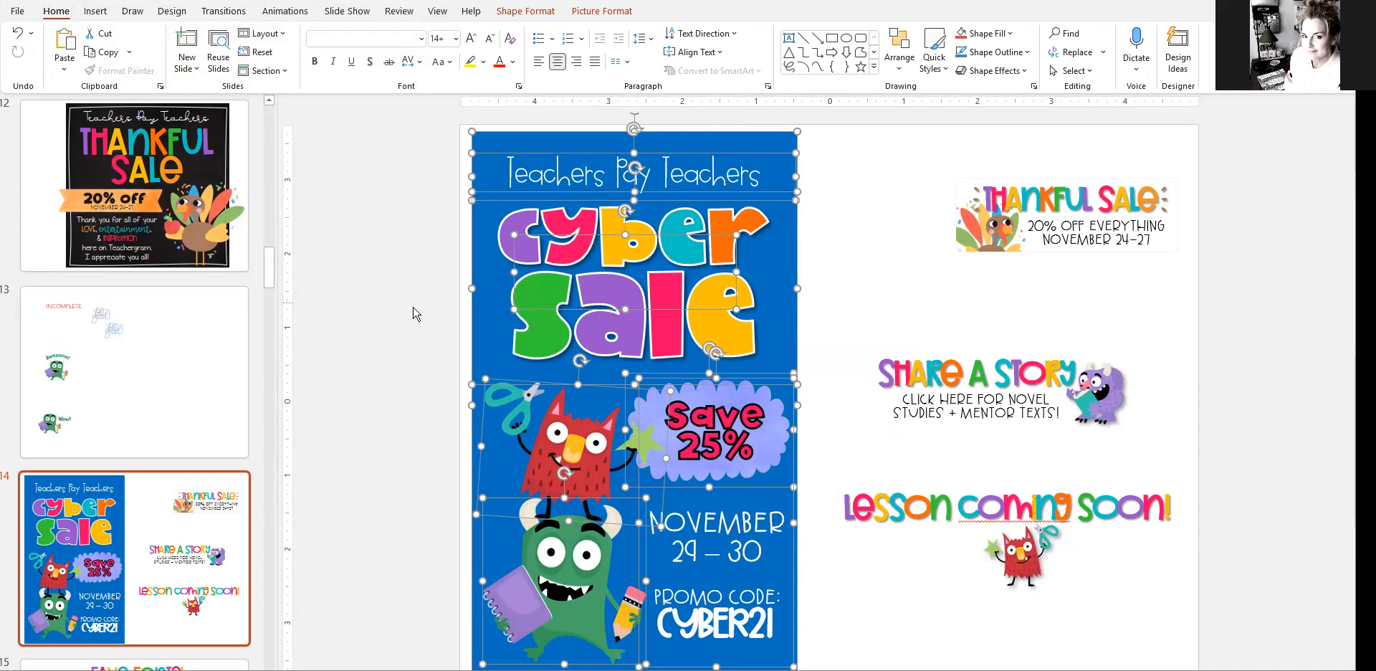
On slide 13, move the lower "Very good!" picture further down and crop away its empty margins
left_click(175, 382)
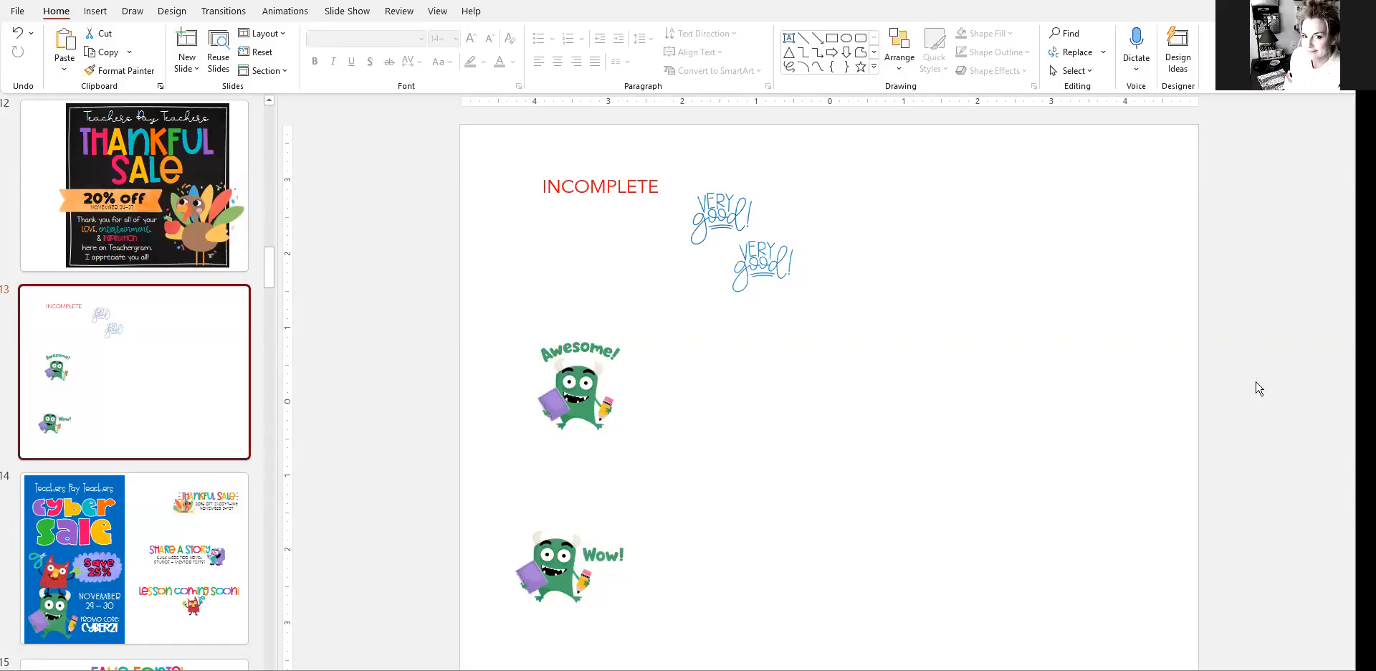
left_click_drag(775, 267, 759, 340)
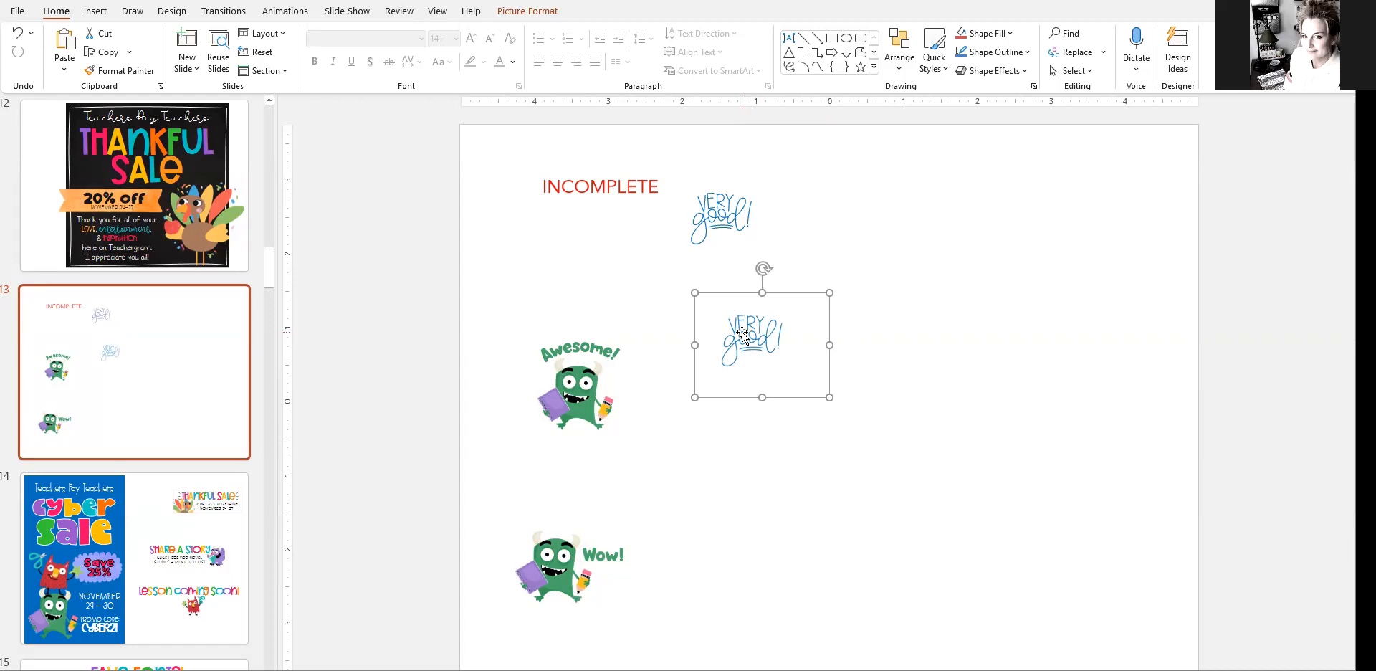
double_click(744, 297)
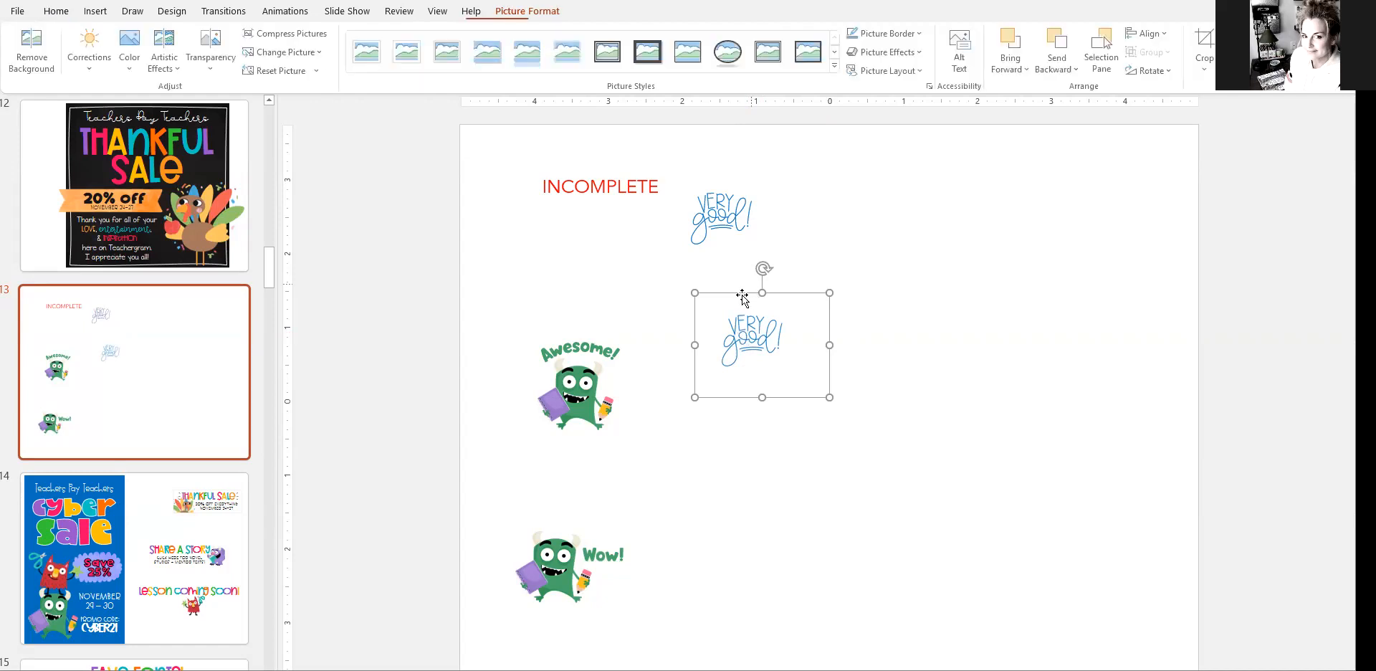
left_click(1206, 39)
left_click_drag(824, 392, 791, 370)
left_click_drag(706, 297, 717, 309)
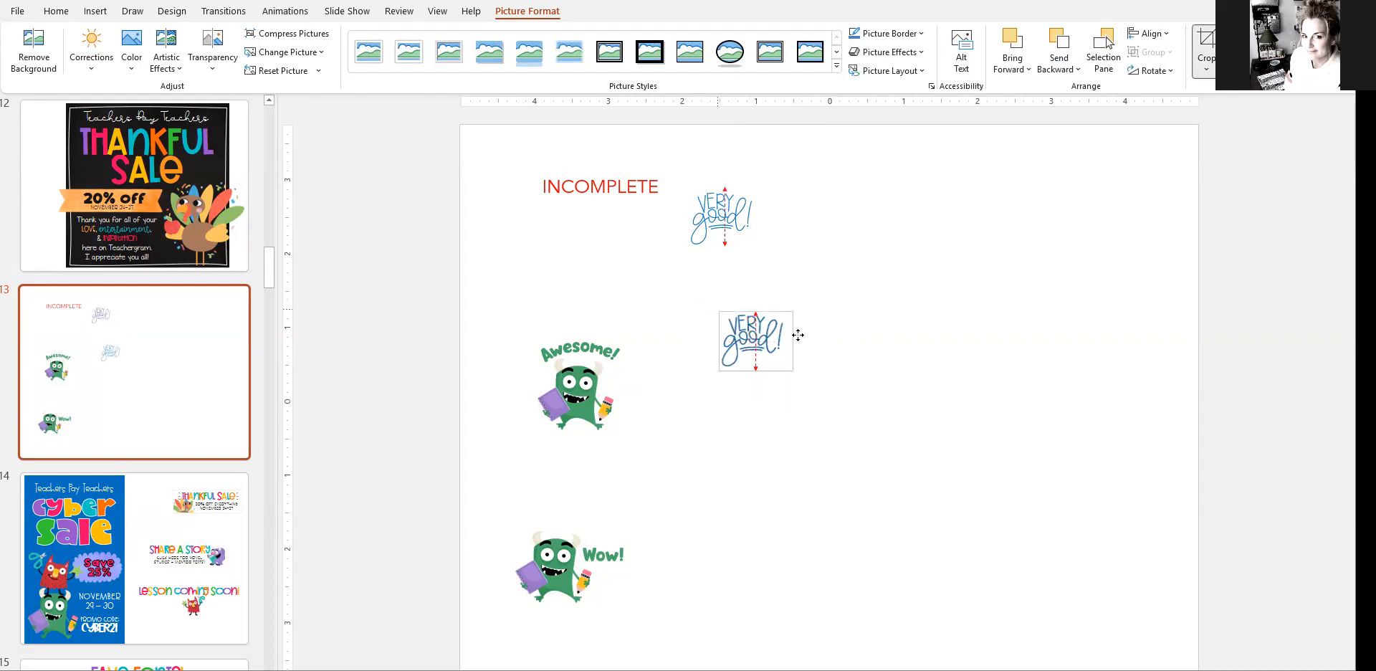
left_click_drag(791, 342, 789, 343)
left_click(942, 404)
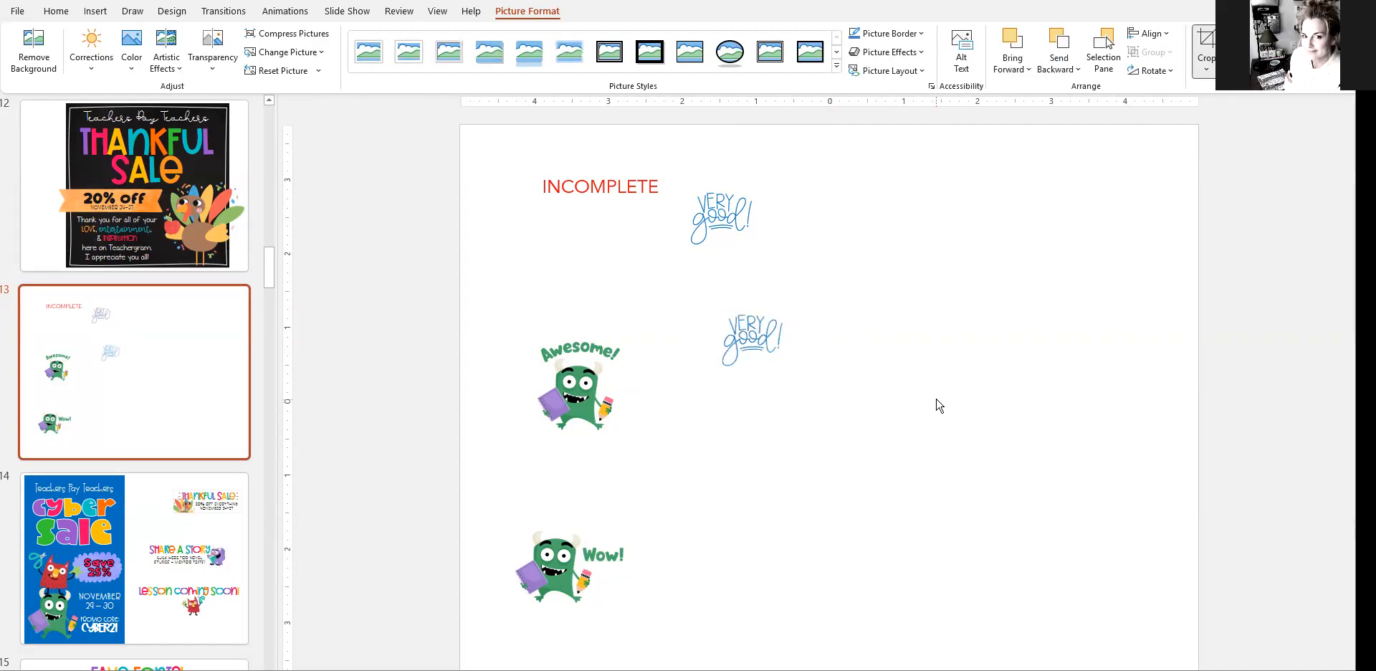
left_click(756, 336)
right_click(758, 336)
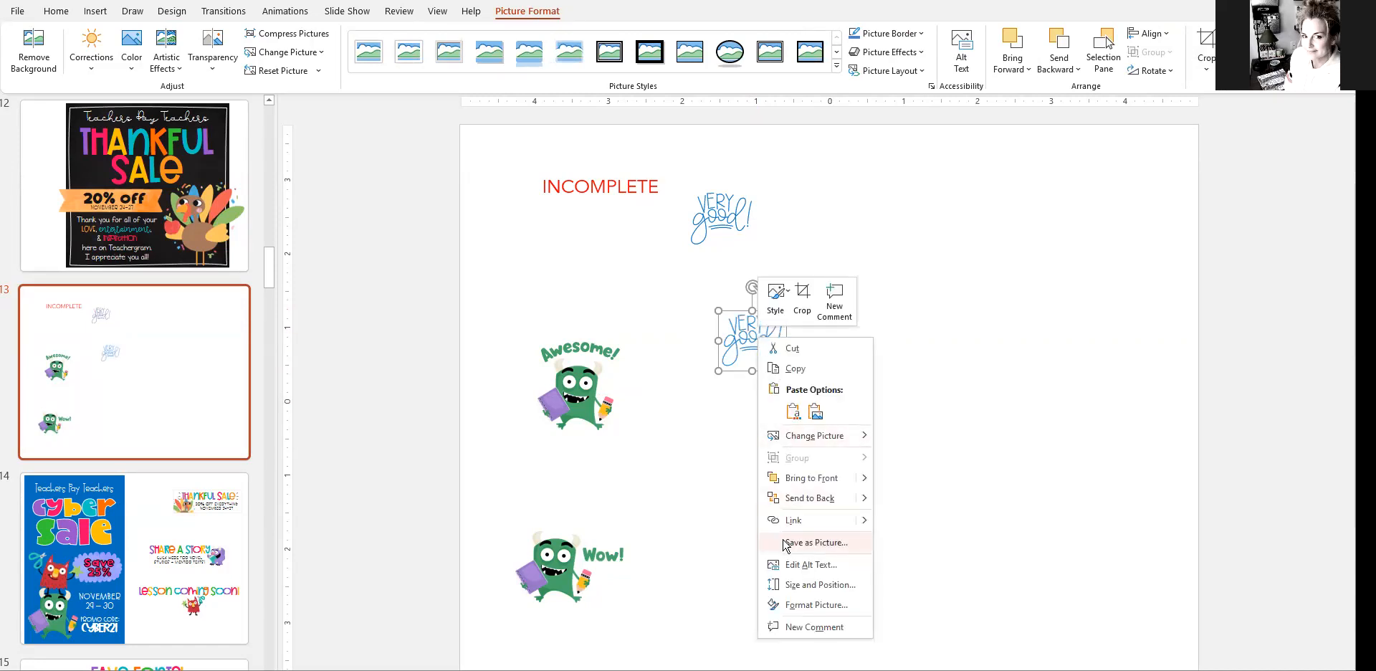
left_click(944, 470)
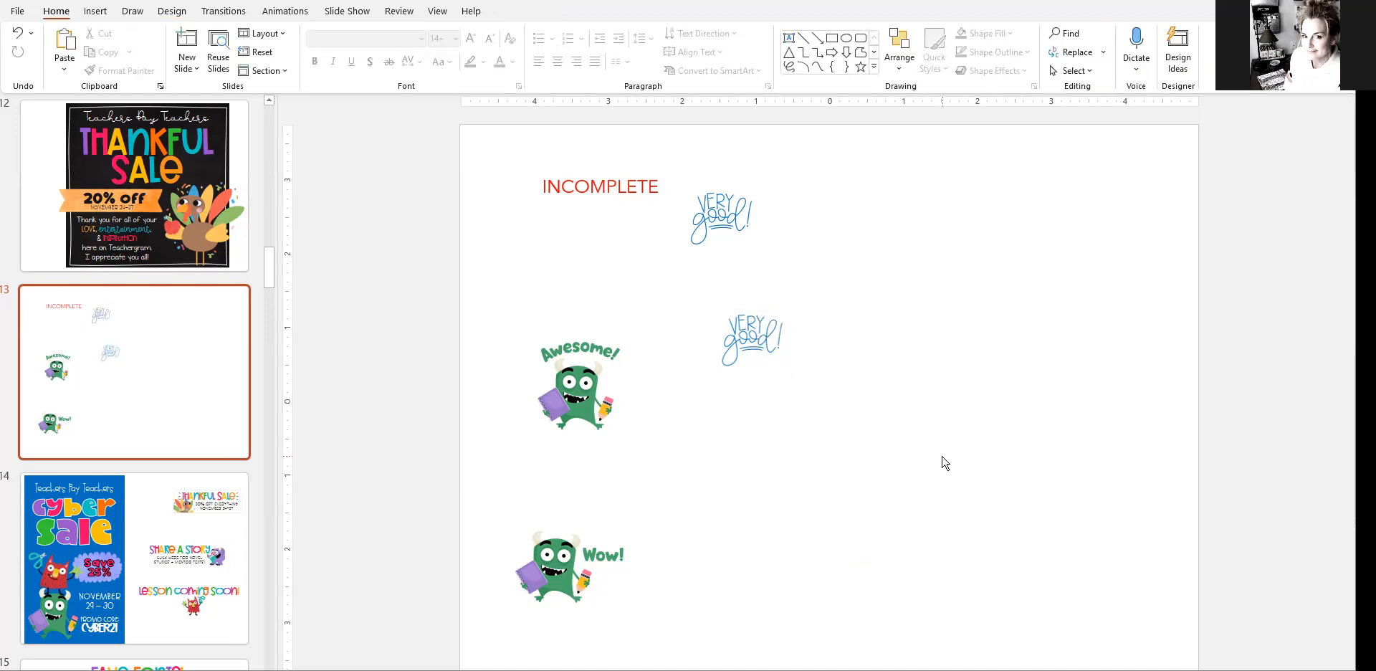
Shrink the "Wow!" monster picture and place it to the right of the upper "Very good!" picture
left_click_drag(612, 593, 853, 221)
right_click(853, 221)
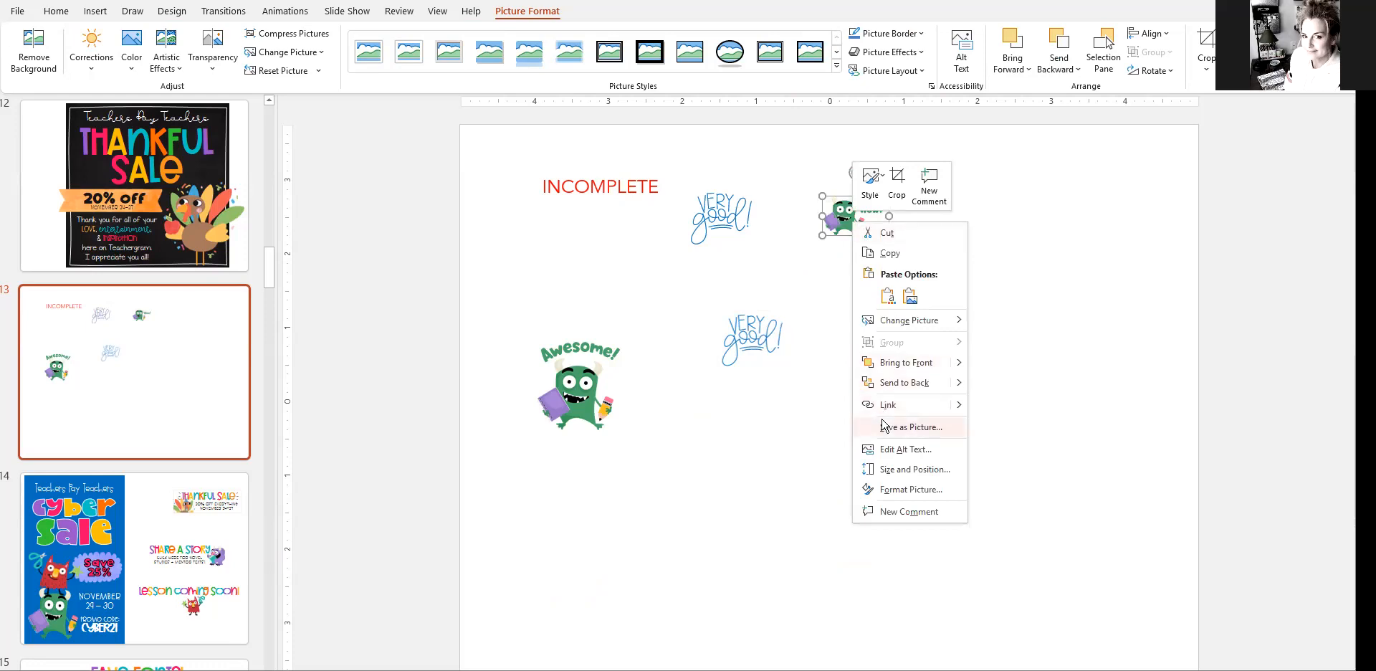
left_click(810, 433)
left_click(200, 587)
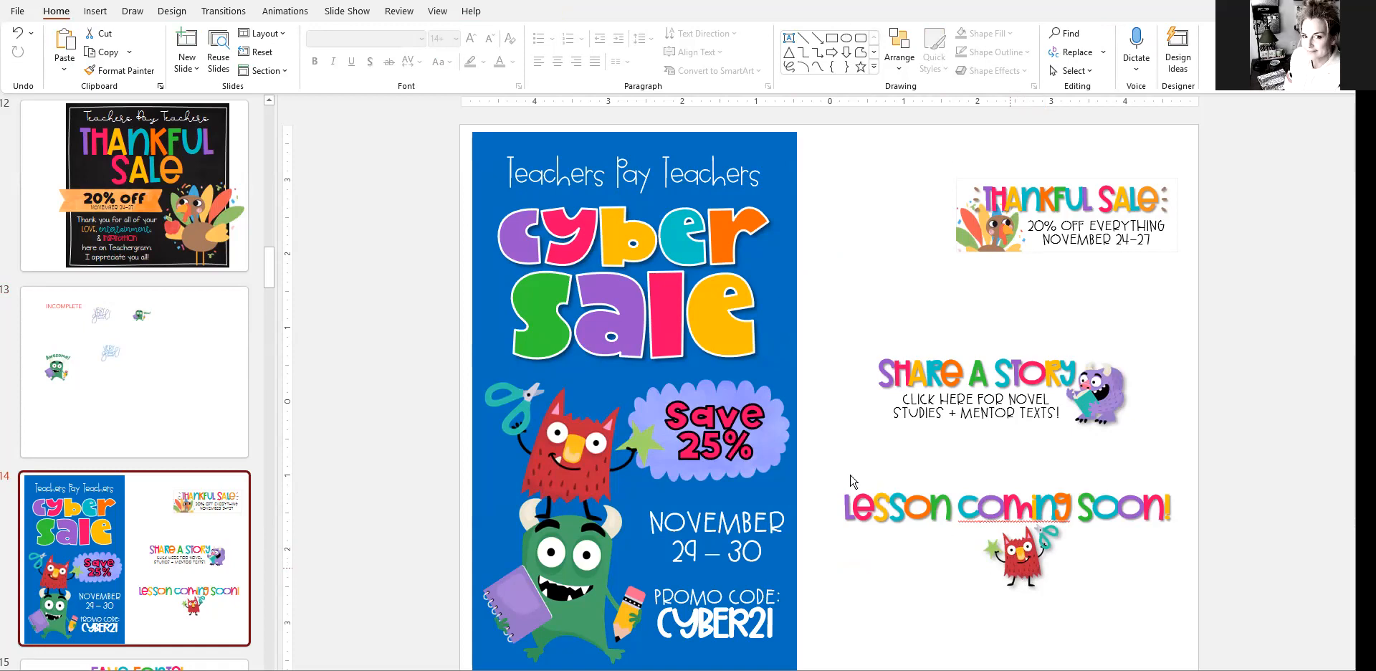
left_click_drag(824, 461, 1222, 598)
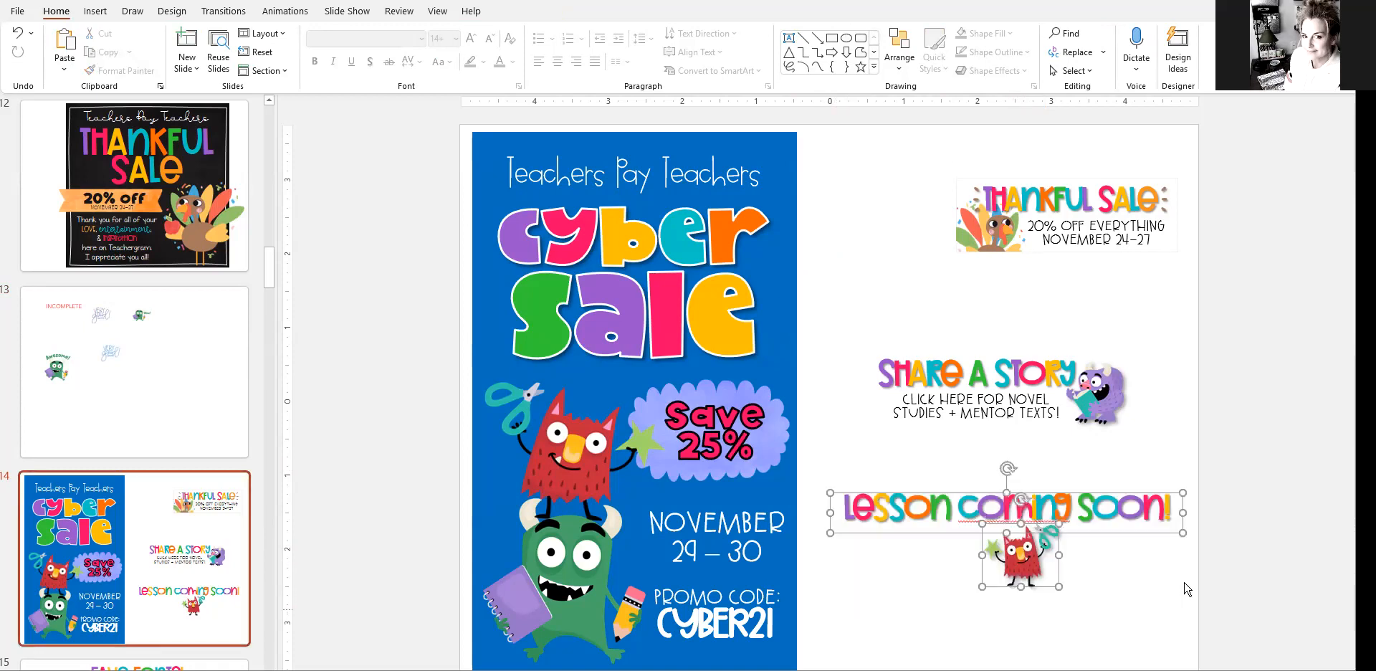
right_click(1057, 554)
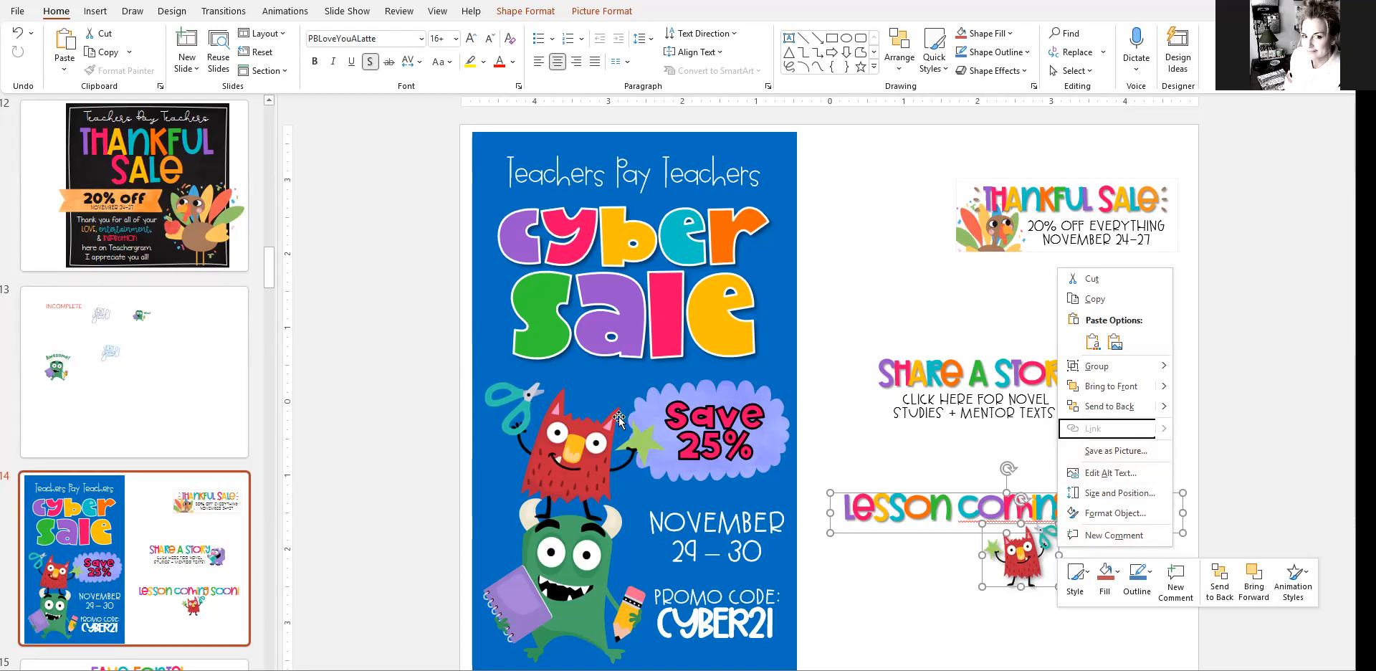
key("Escape")
left_click(177, 421)
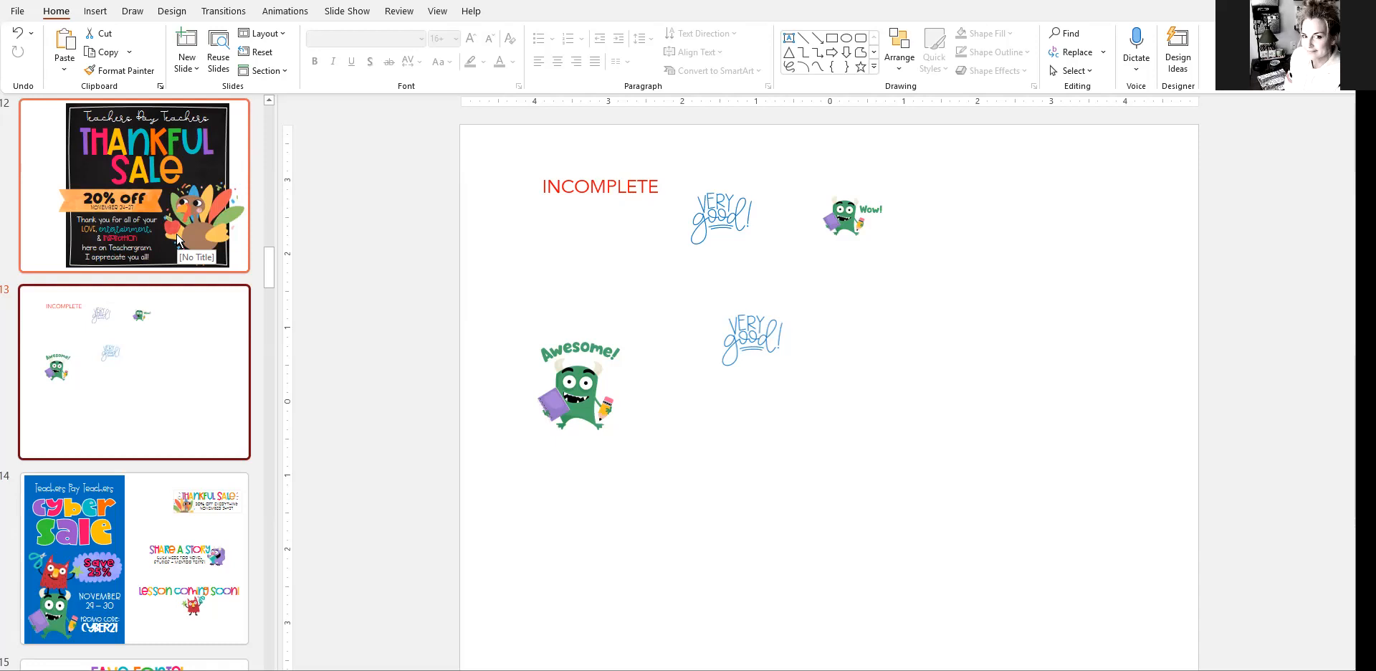
Examine the file formats available for saving a copy of the presentation
left_click(18, 12)
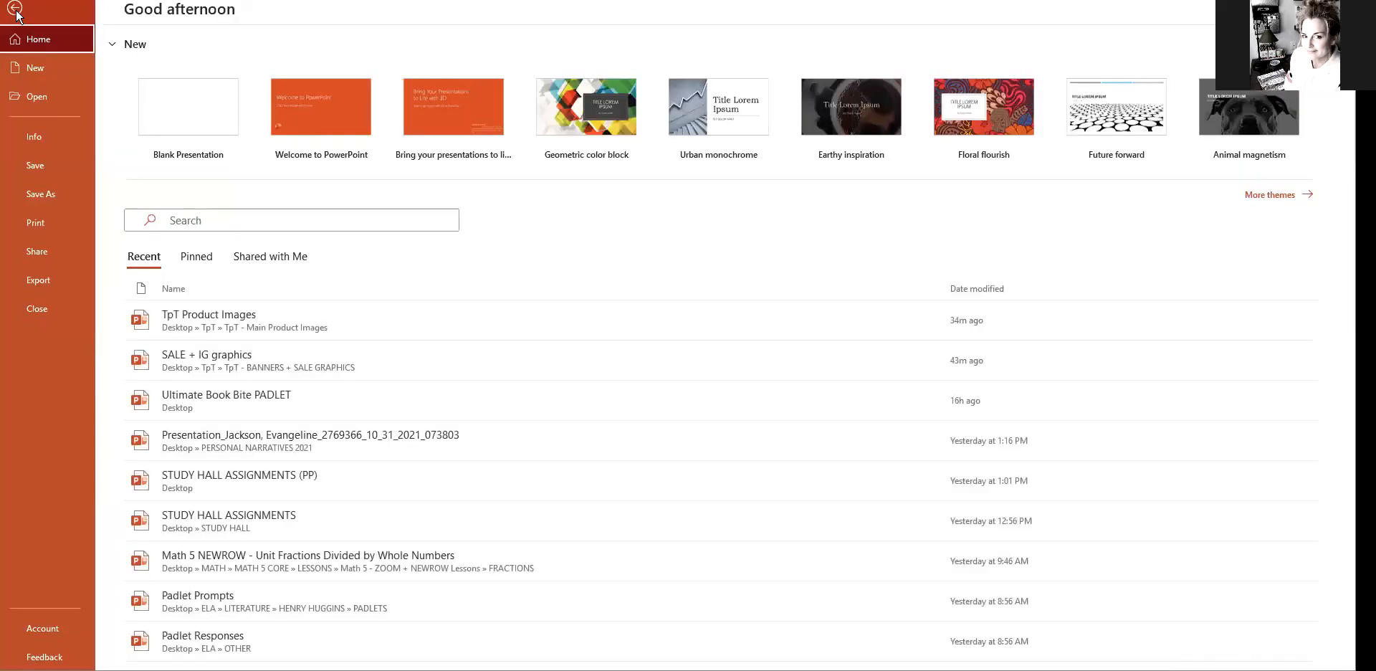
left_click(64, 203)
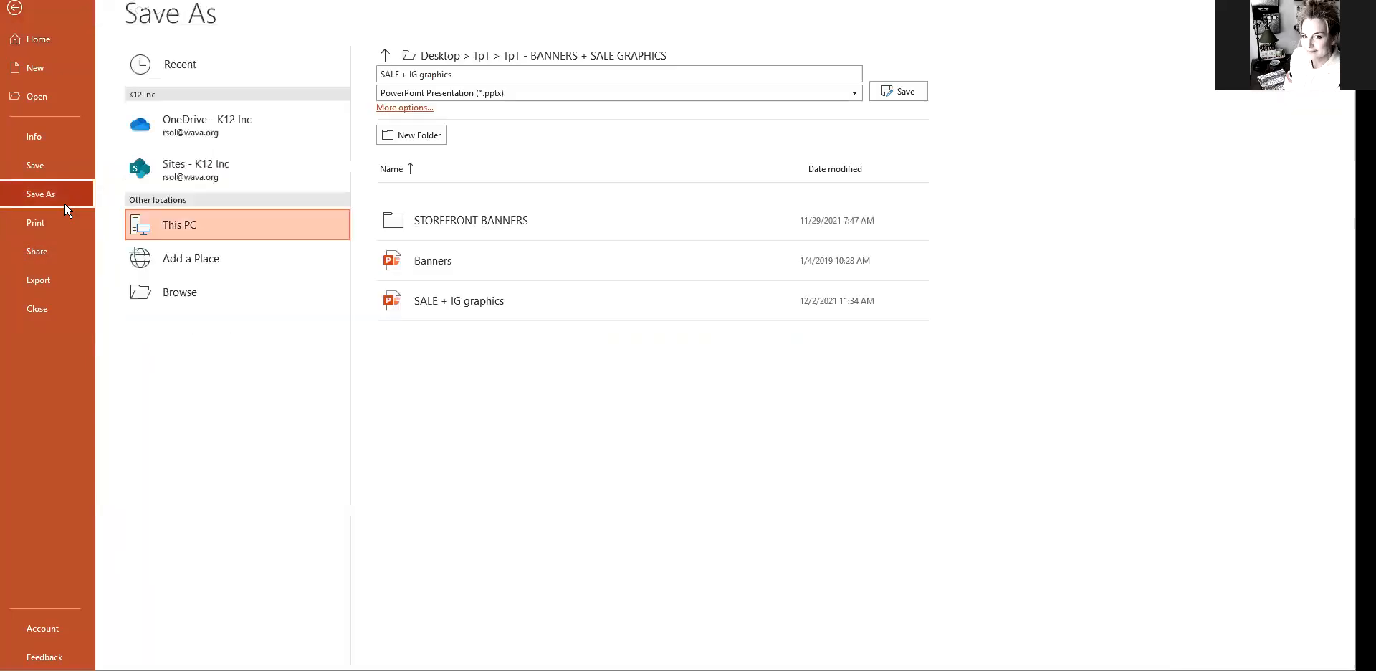
left_click(483, 92)
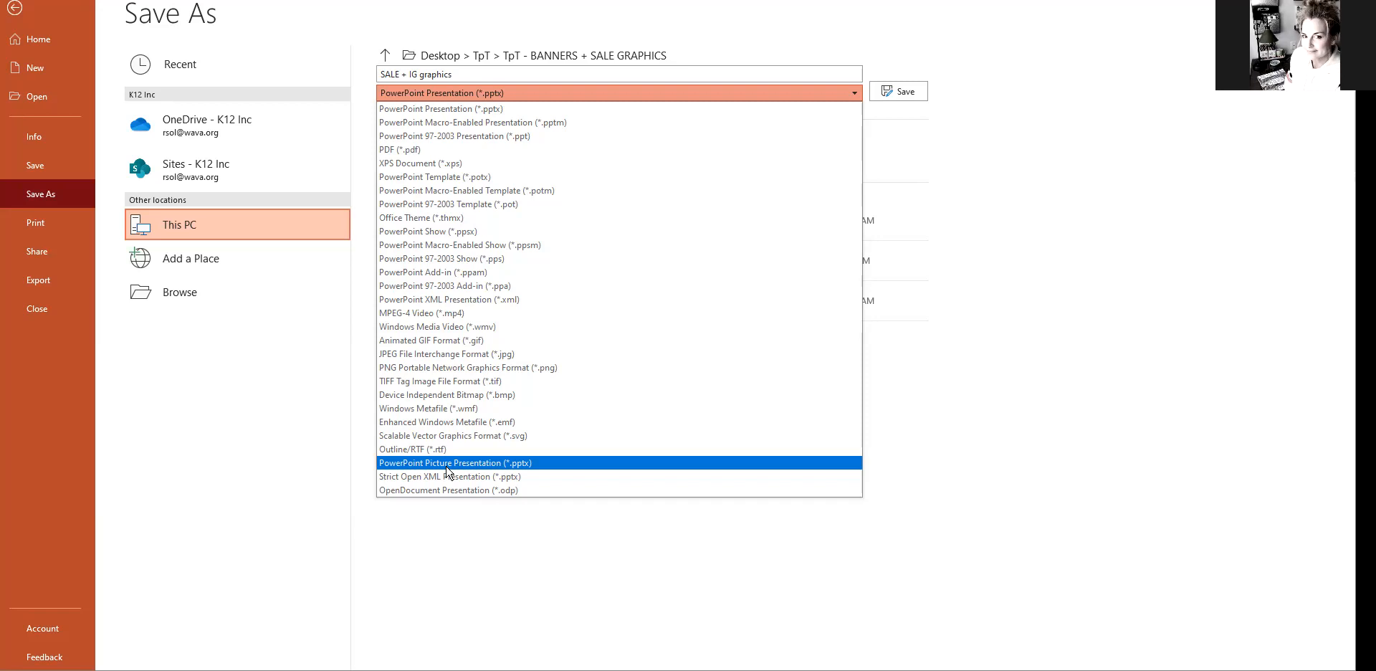
left_click(286, 469)
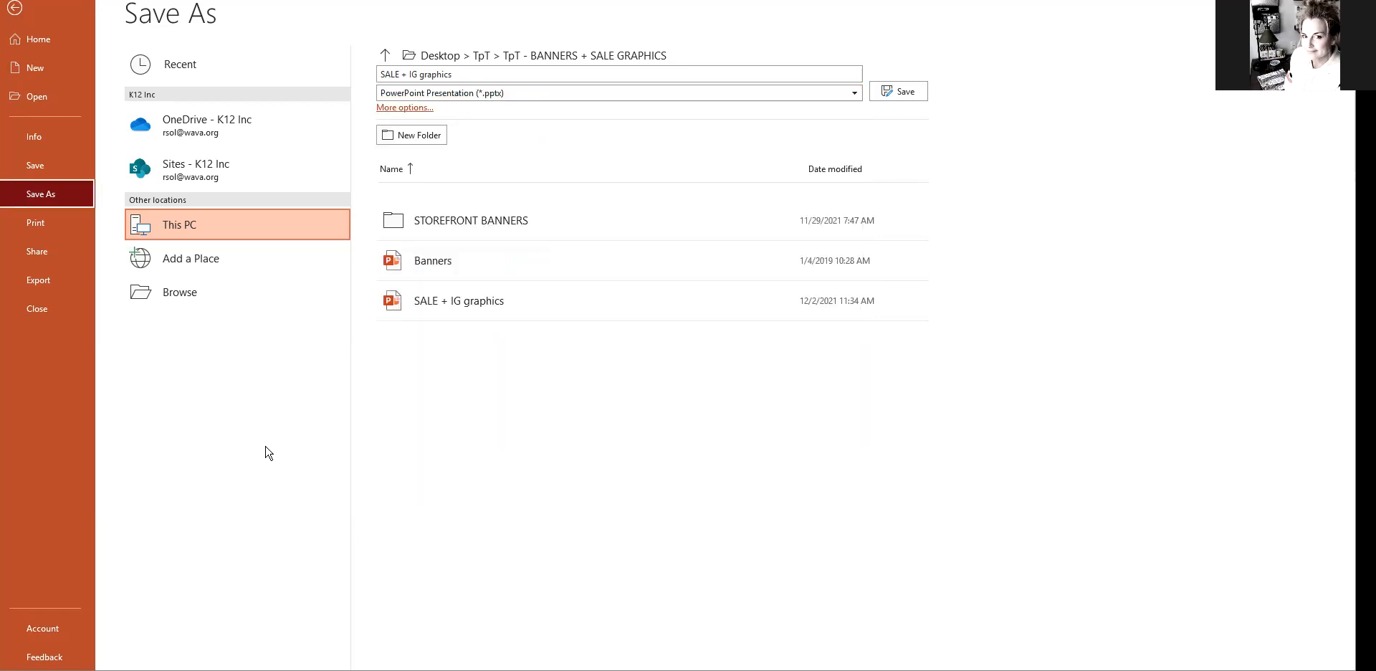
left_click(15, 8)
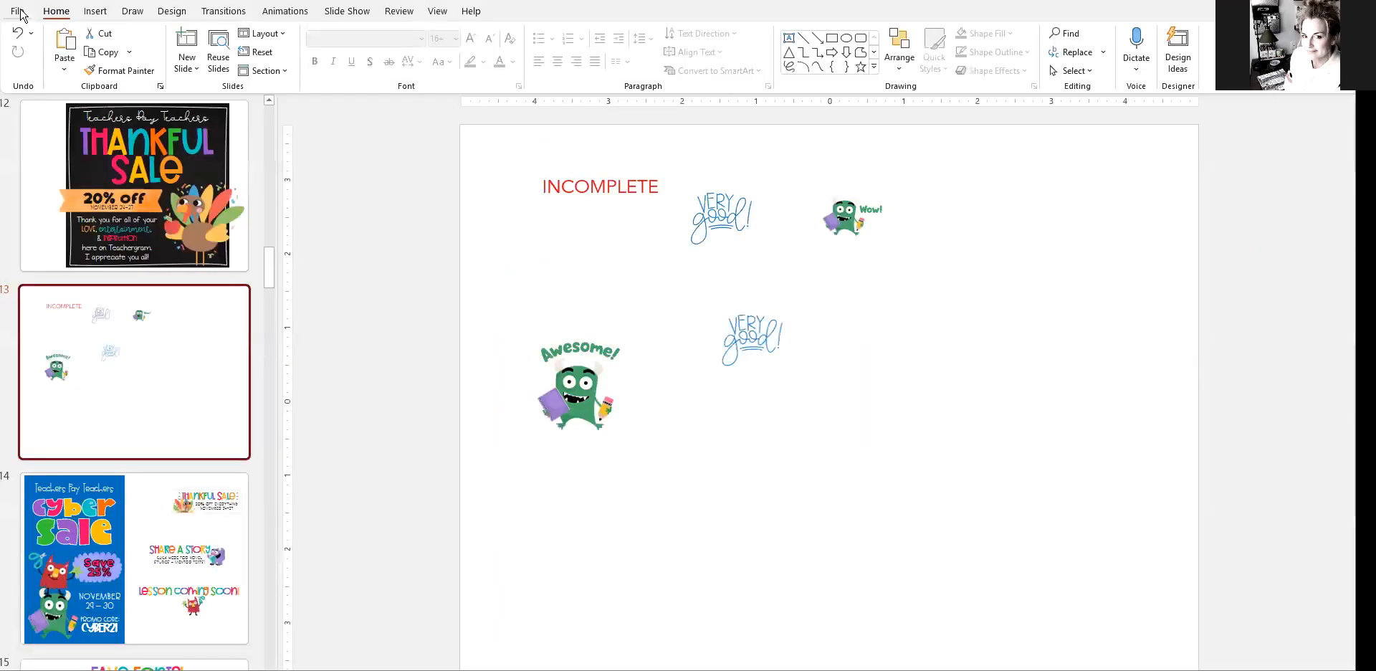
Present the "Fave Fonts!" slide (slide 15) as a slide show
scroll(193, 511, "down", 5)
left_click(213, 482)
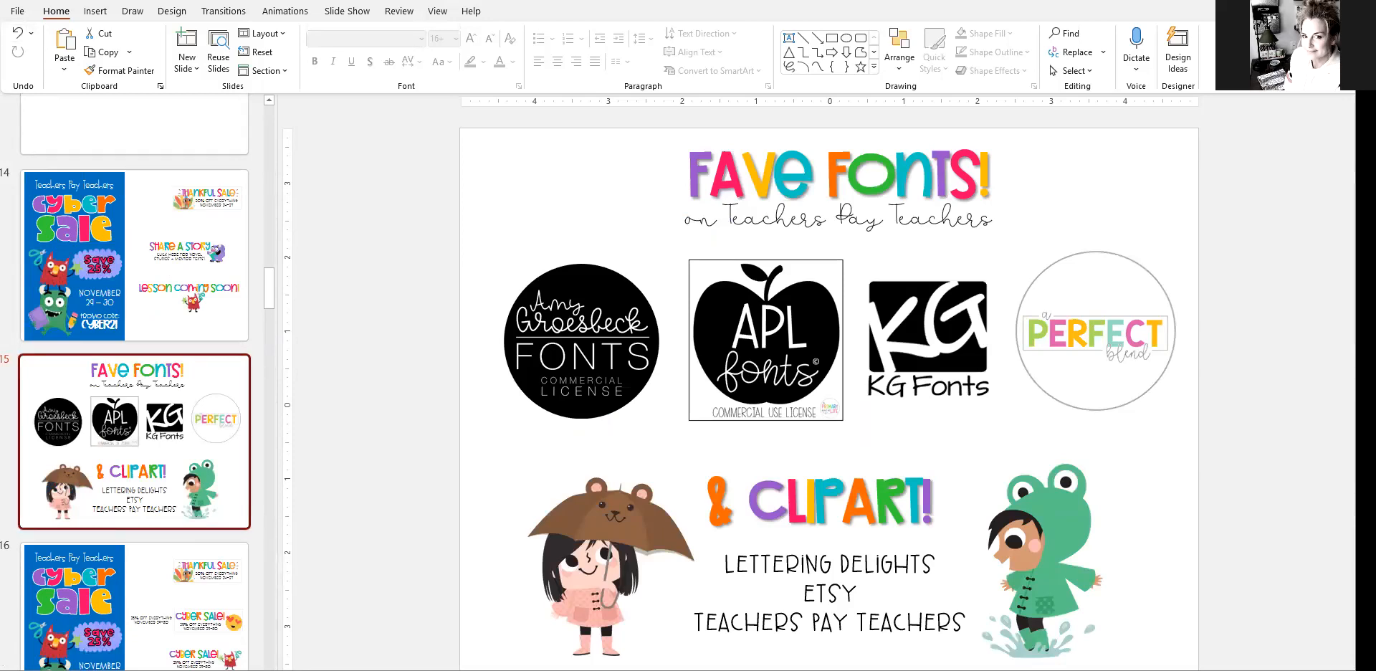
key("shift+F5")
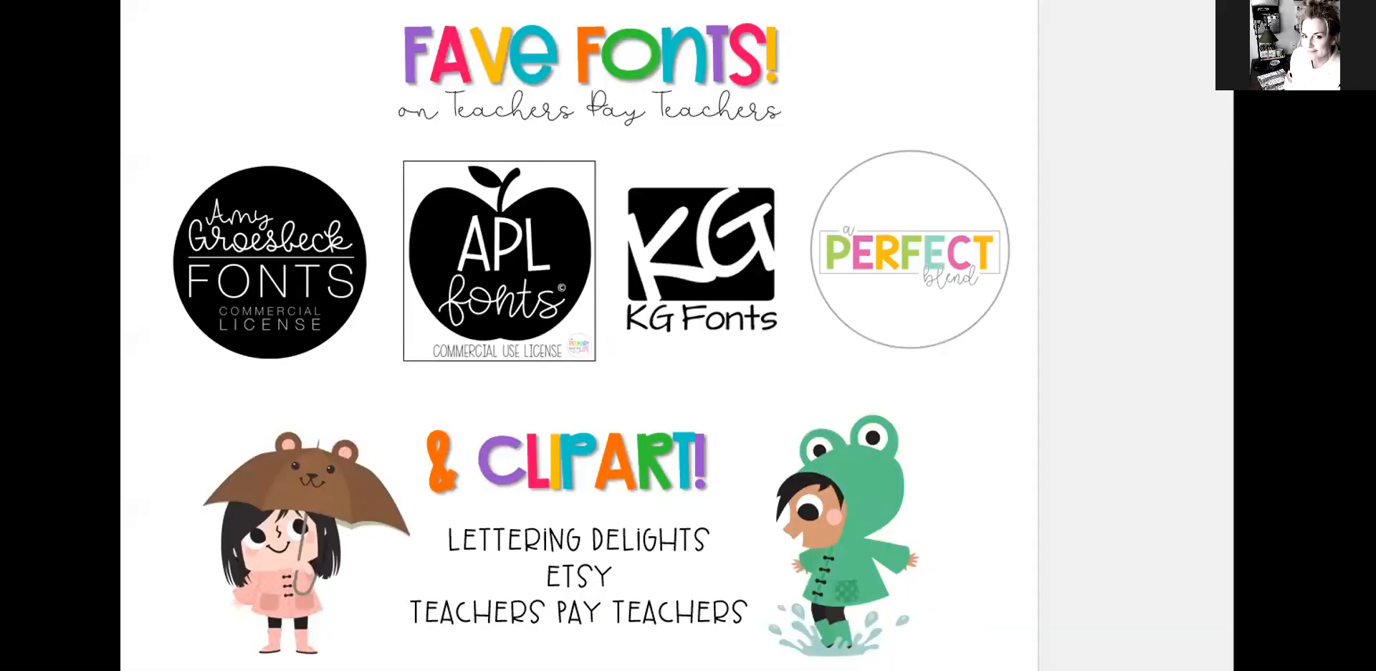